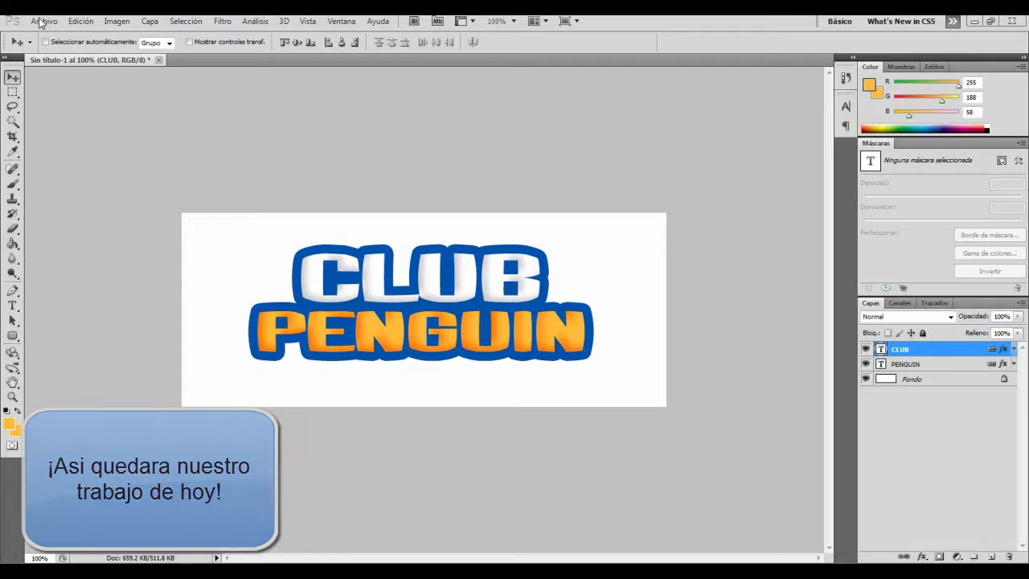
Create a new 750 × 300 pixel document at 72 pixels/inch in RGB 8-bit colour with a white background
click(51, 34)
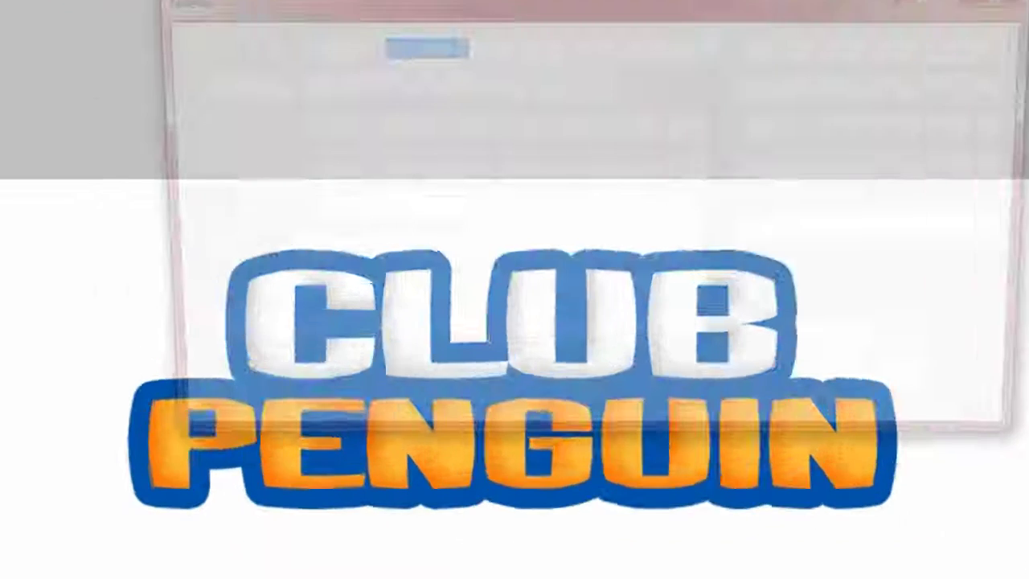
double_click(430, 148)
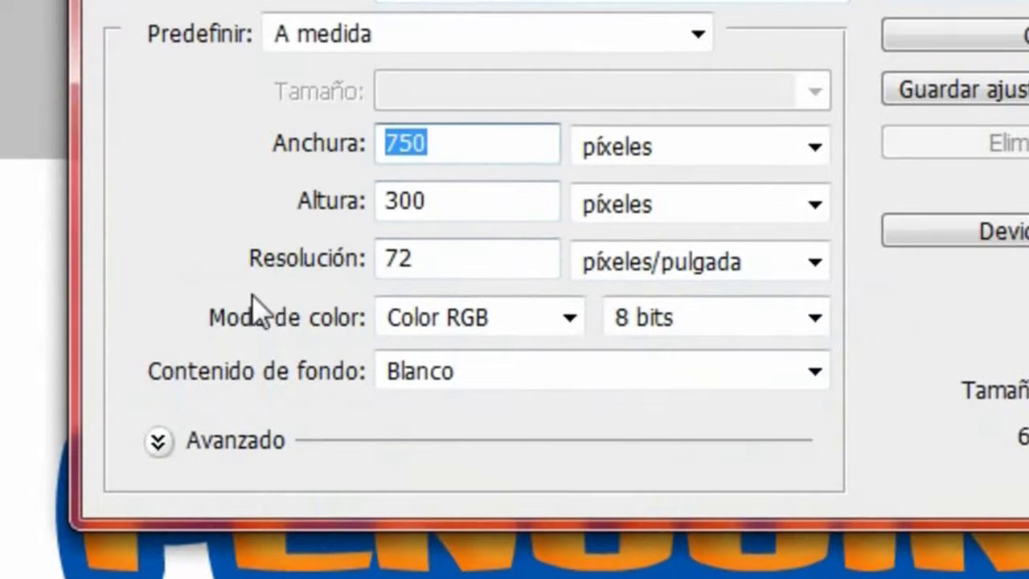
click(484, 216)
key(ctrl+a)
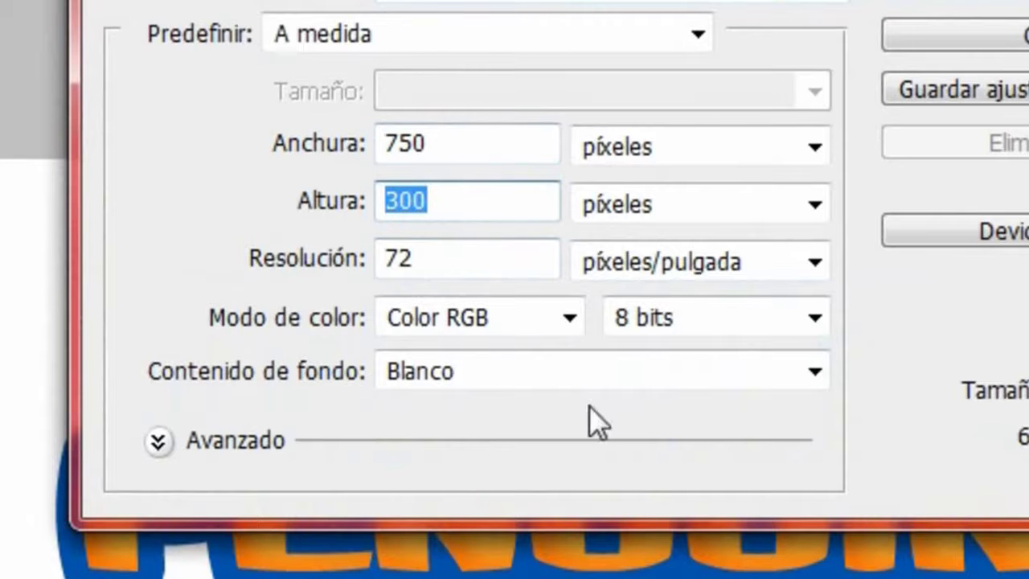
click(814, 374)
click(477, 412)
click(1028, 0)
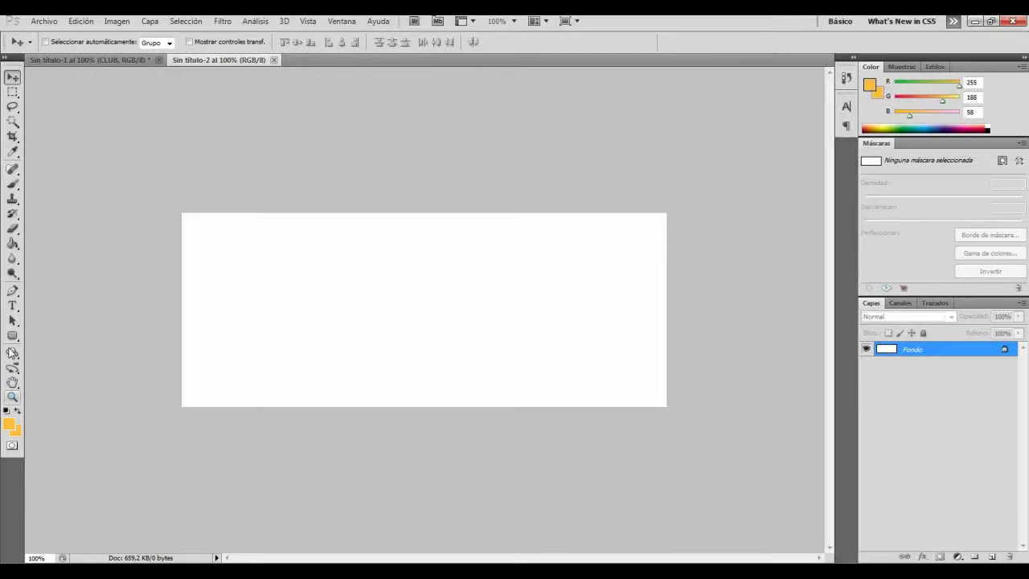
Add a centred text box across the upper part of the canvas reading "CLUB" in Bumbastika Regular, 72 pt
click(13, 305)
drag(413, 233, 626, 315)
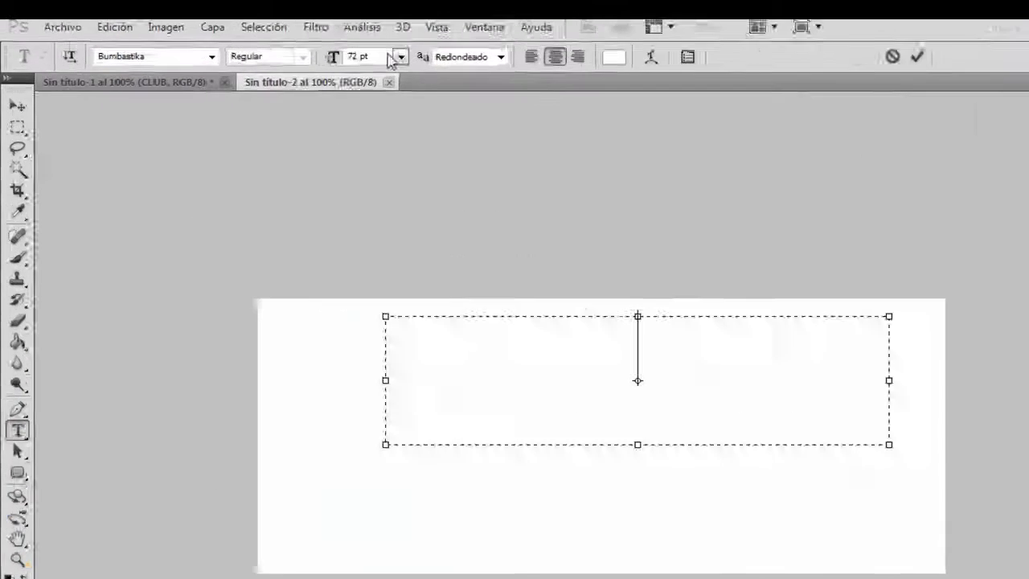
click(282, 42)
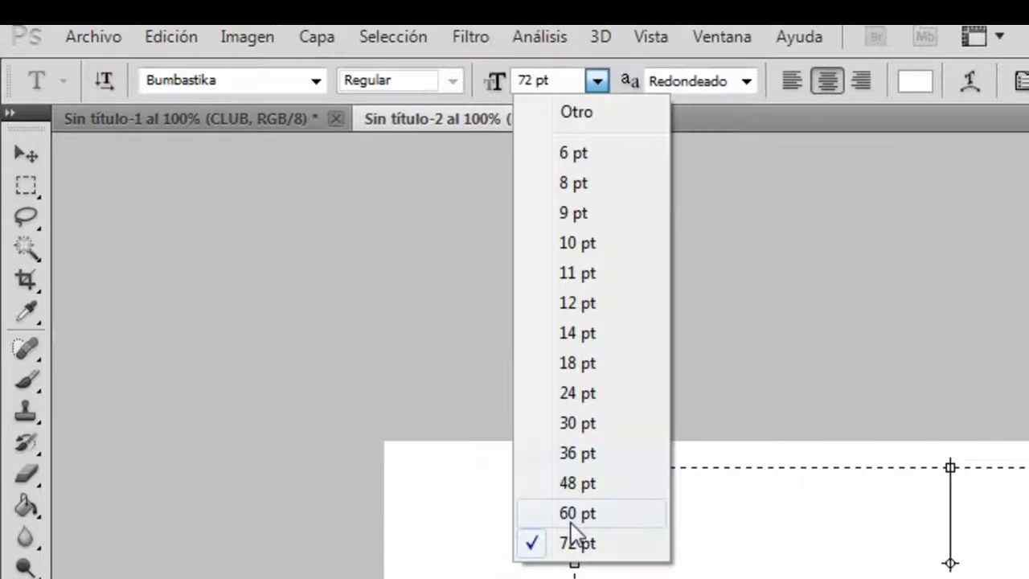
click(273, 259)
click(259, 80)
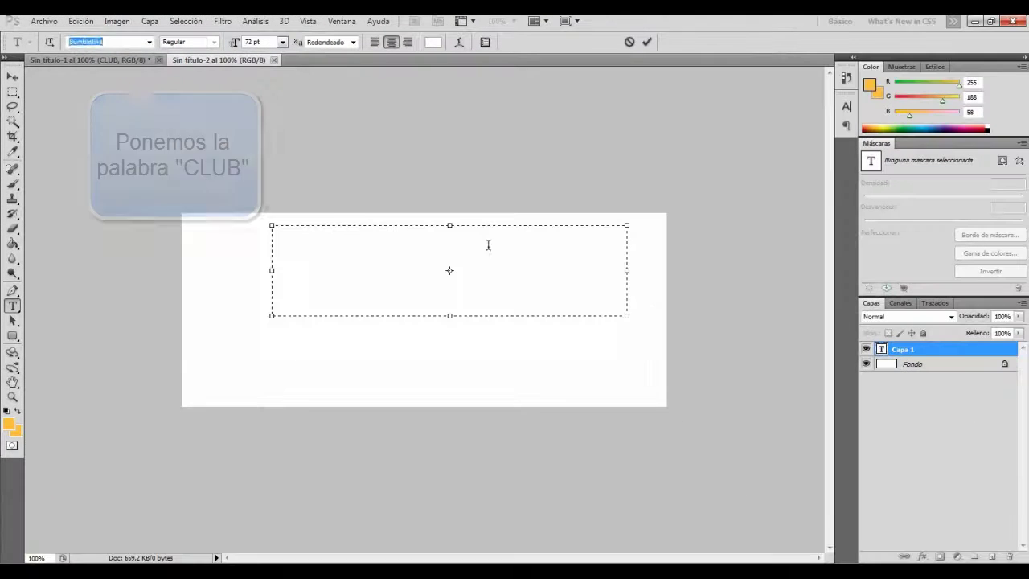
click(1028, 495)
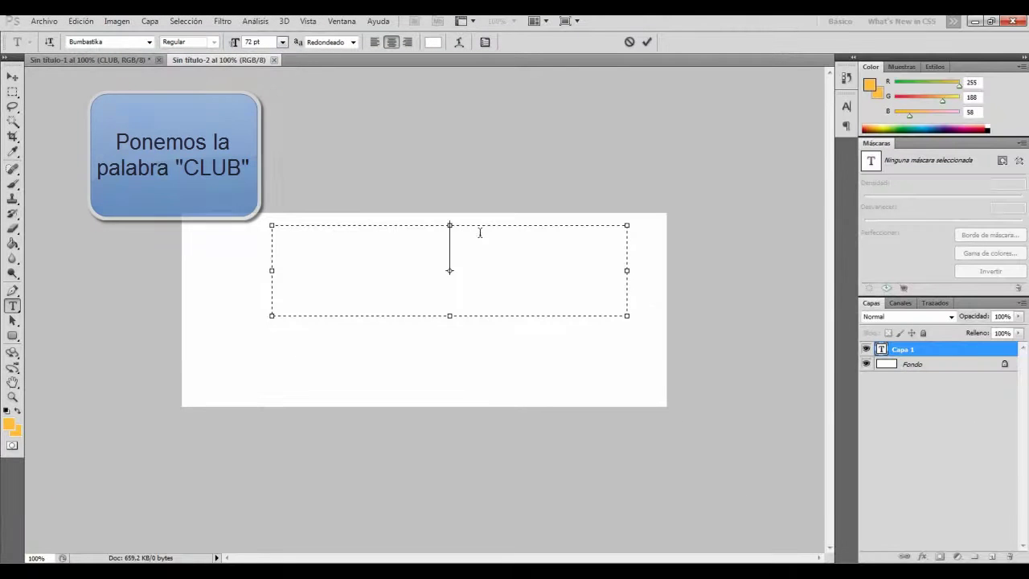
text(CLUB)
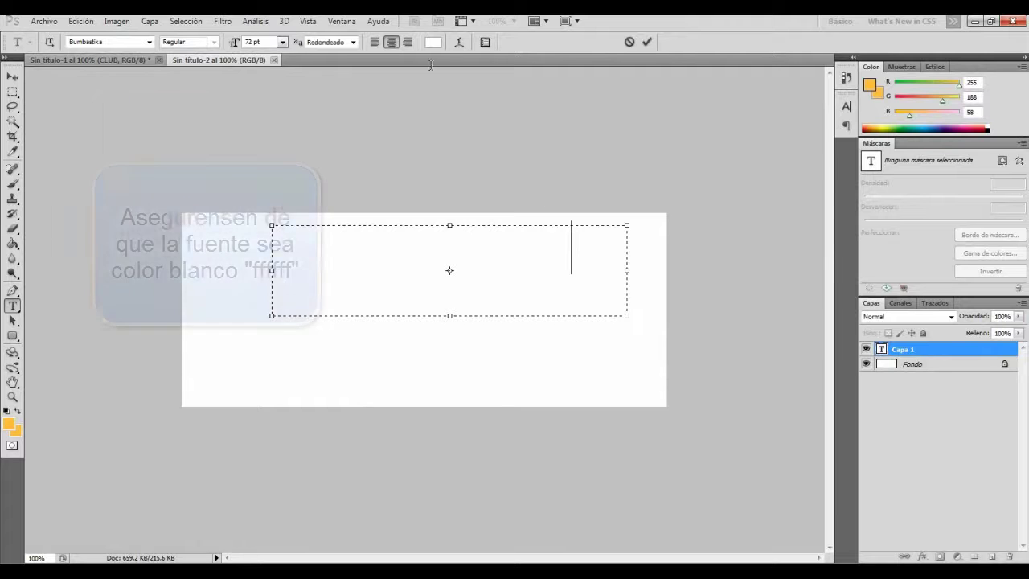
Confirm white (ffffff) as the colour of the CLUB text
click(433, 42)
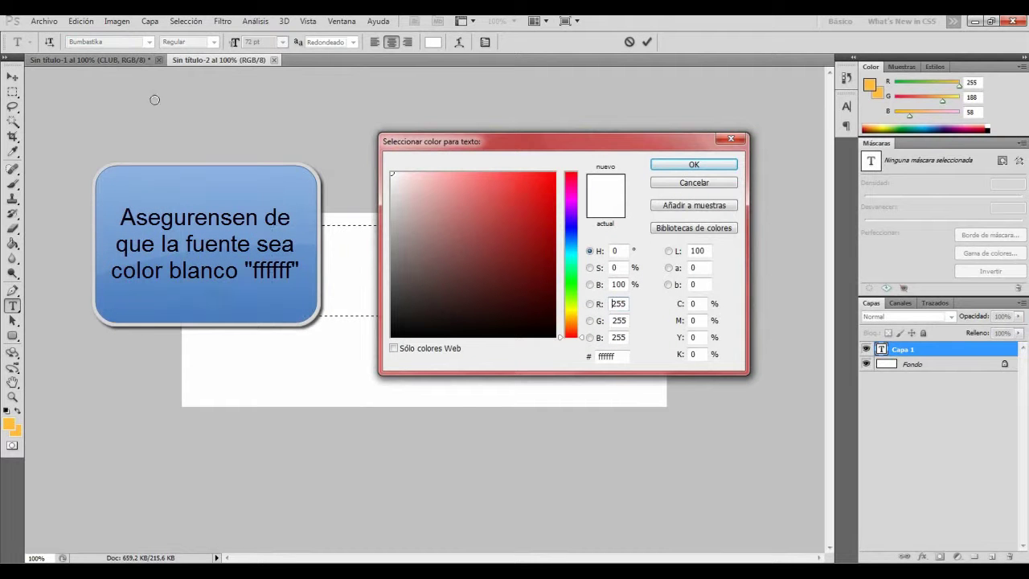
click(694, 163)
drag(618, 240, 330, 255)
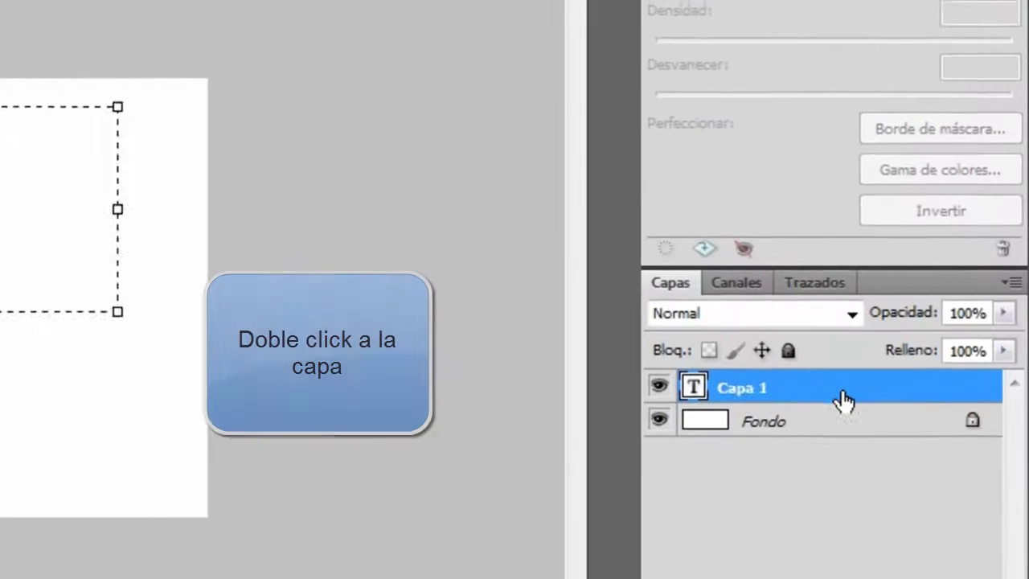
Add a stroke effect to the CLUB text layer with a size of 14 px
double_click(952, 353)
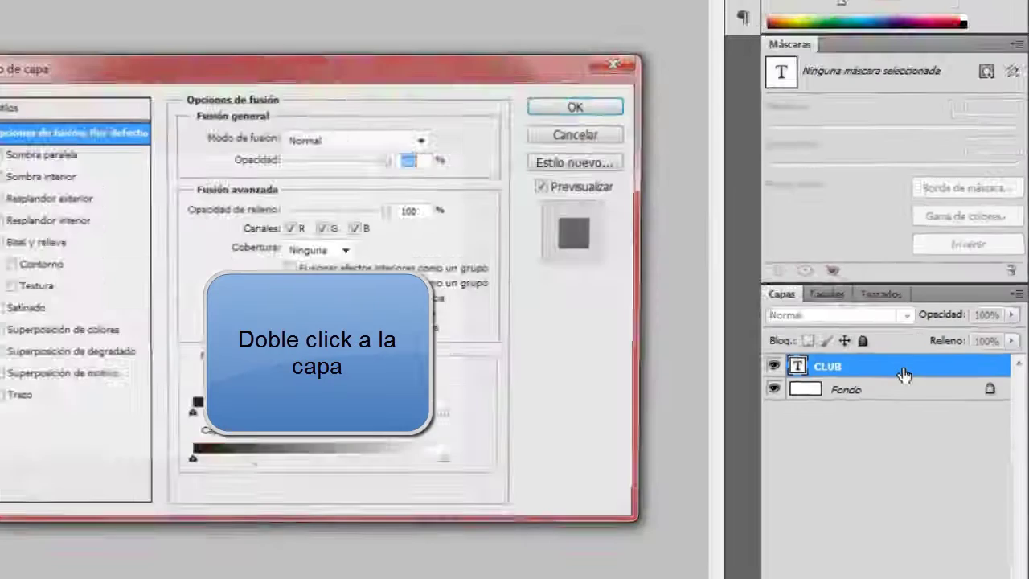
click(378, 385)
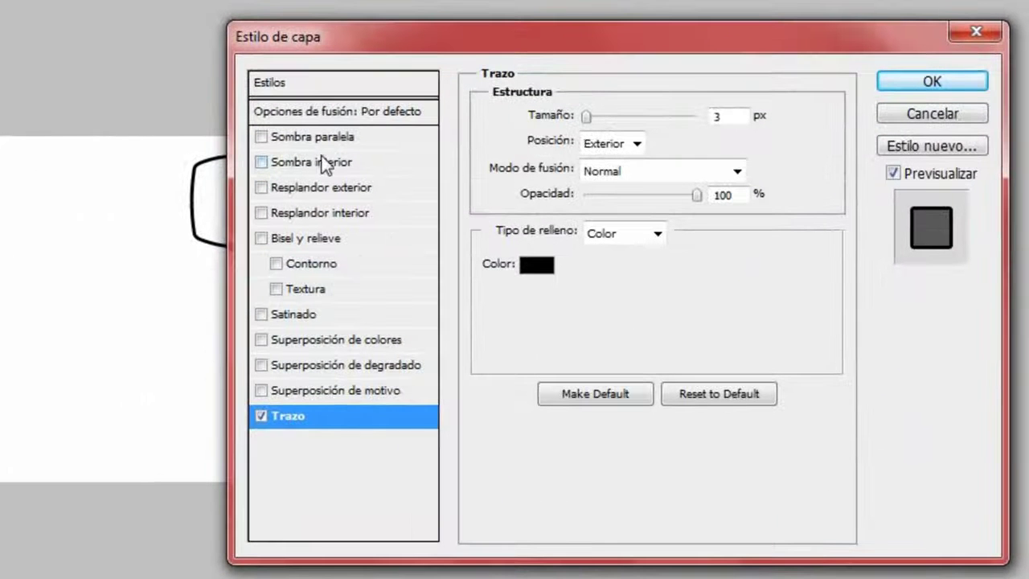
double_click(718, 116)
text(14)
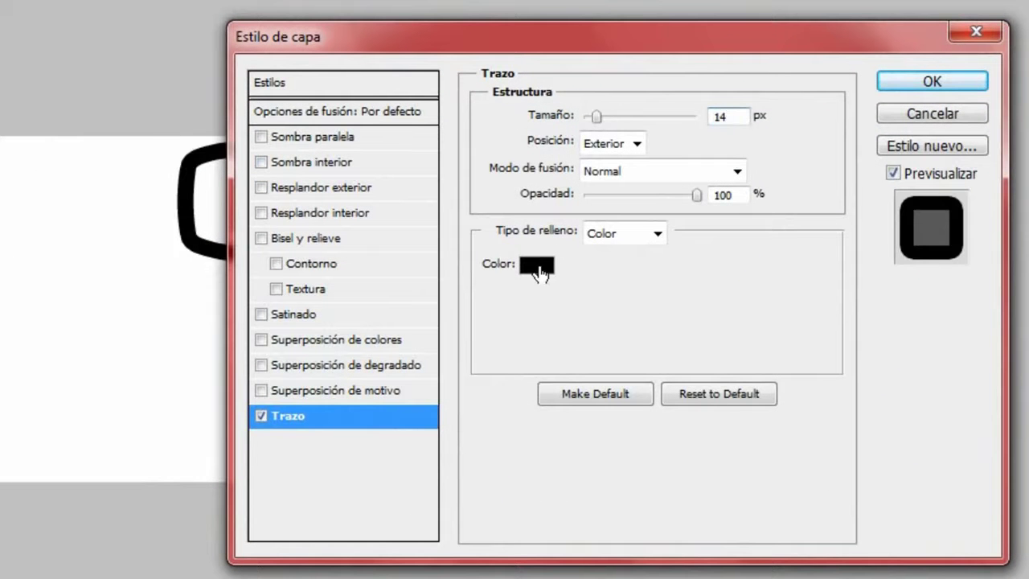
Open the stroke colour for editing and copy the "trazo" colour code 0052af from the Notepad notes
click(537, 266)
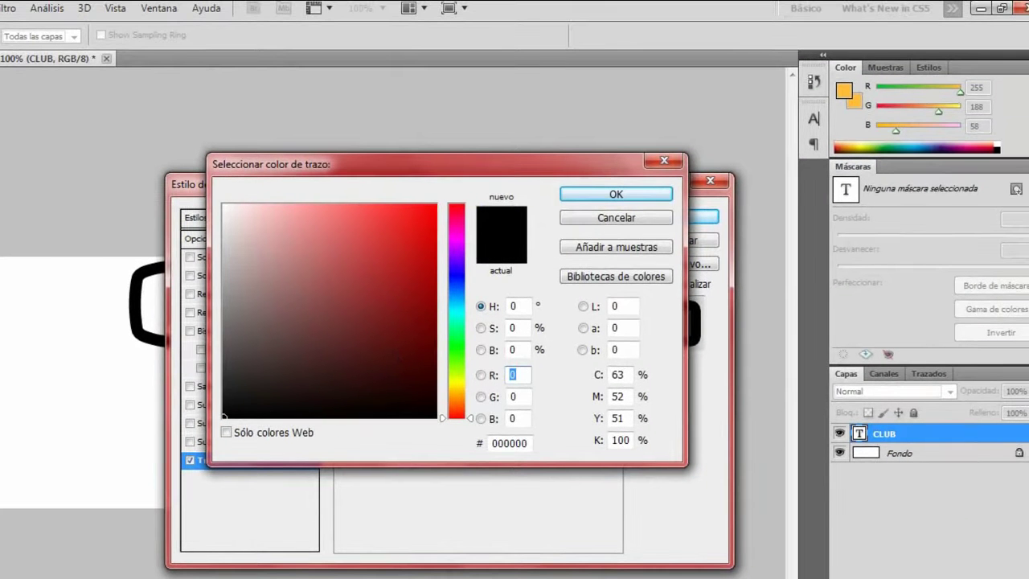
key(alt+Tab)
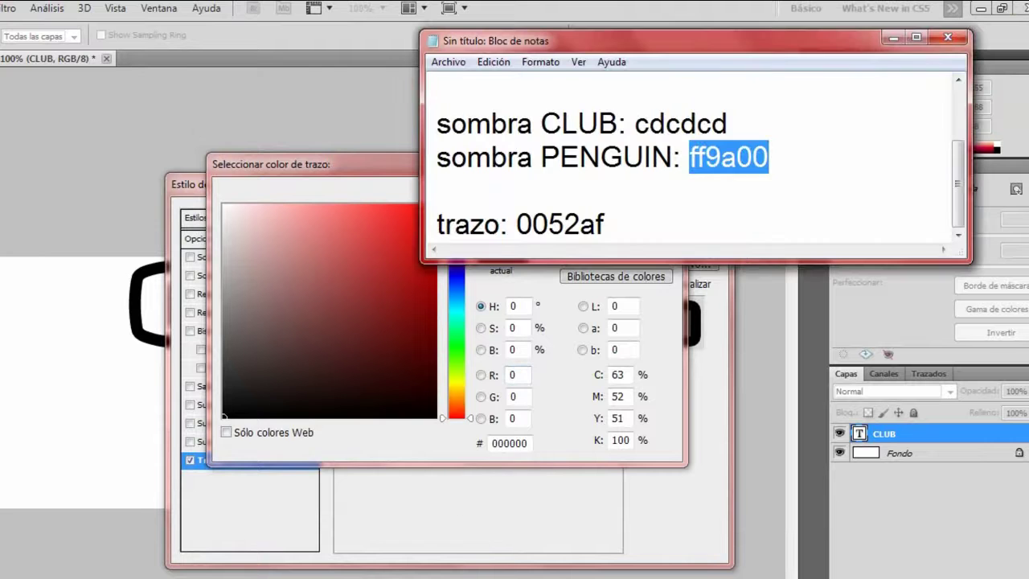
click(848, 171)
drag(608, 225, 514, 225)
right_click(553, 225)
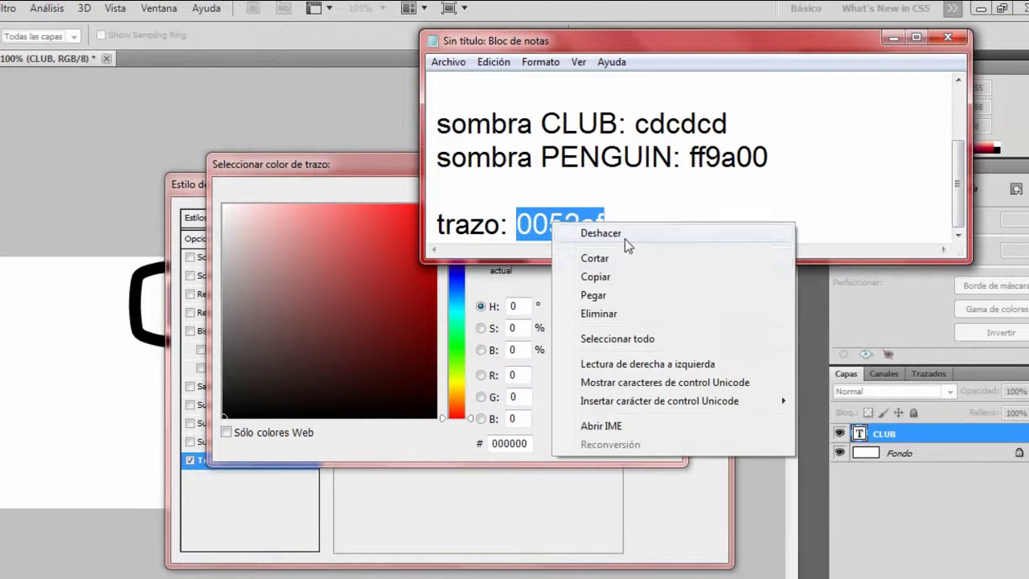
click(596, 276)
click(891, 38)
Set the stroke colour of the CLUB layer to 0052af
key(ctrl+v)
click(510, 443)
key(ctrl+v)
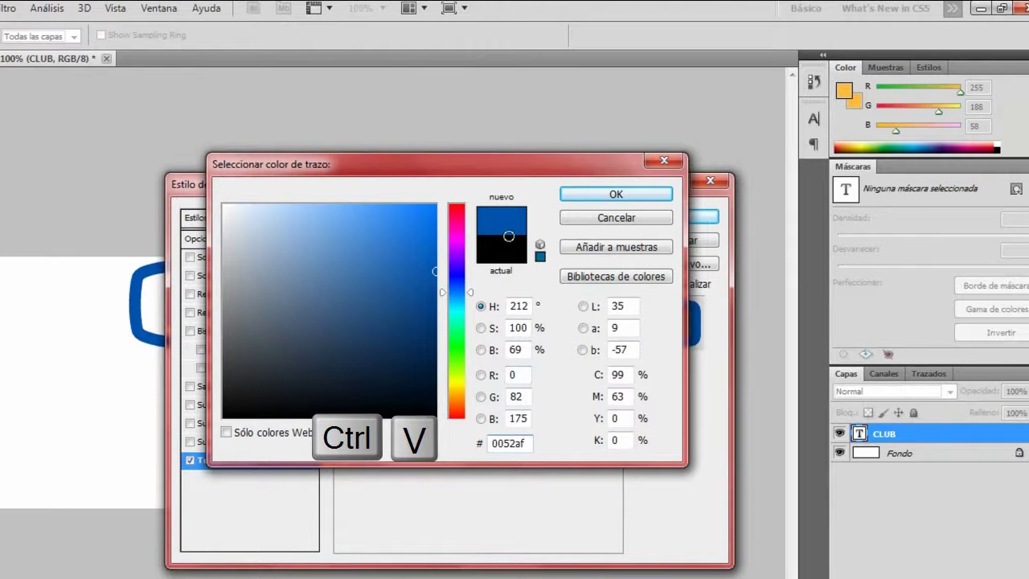
click(596, 190)
drag(399, 179, 472, 393)
drag(472, 356, 351, 222)
Enable an inner shadow on the CLUB layer with 100% opacity and a size of 14 px
click(184, 314)
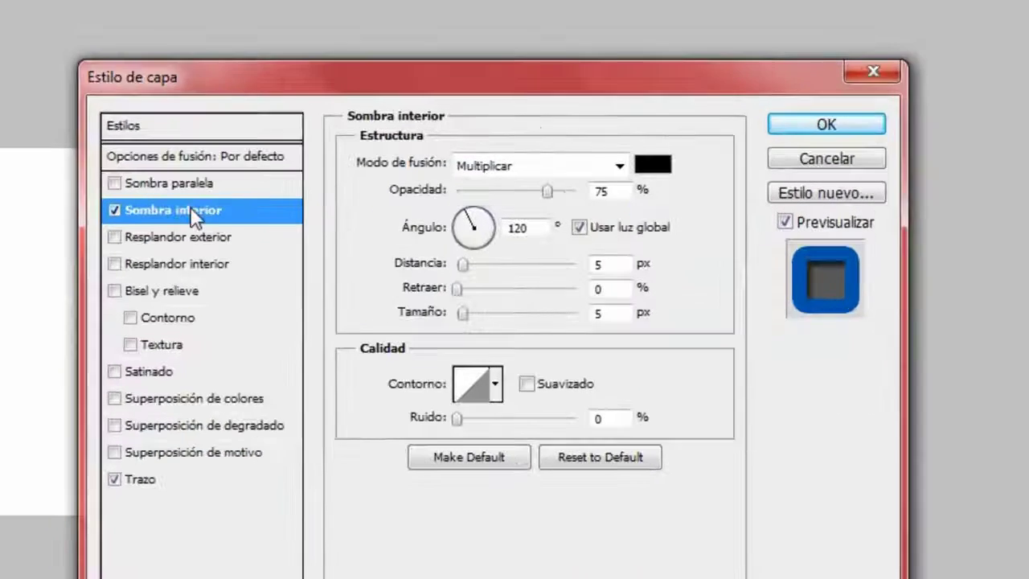
drag(546, 190, 575, 191)
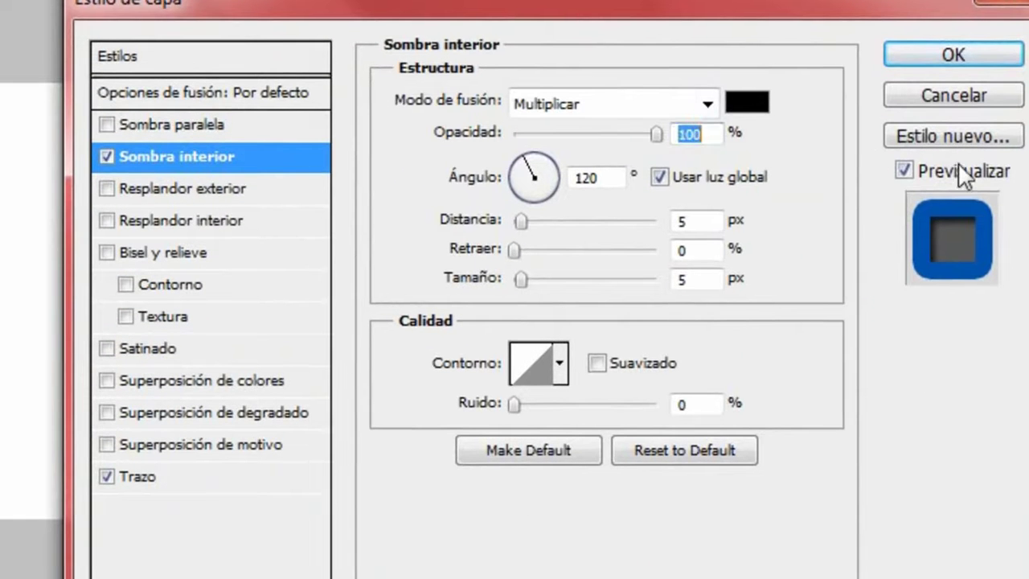
double_click(696, 281)
text(1)
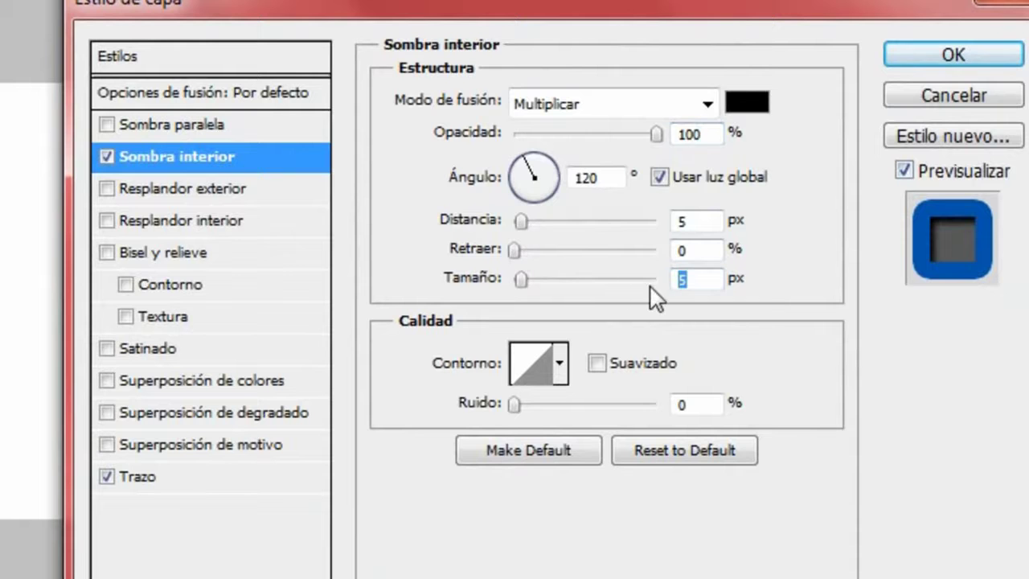
text(4)
Set the inner shadow's distance to 10 px and angle to -140°, and turn on anti-aliasing for its contour
double_click(701, 225)
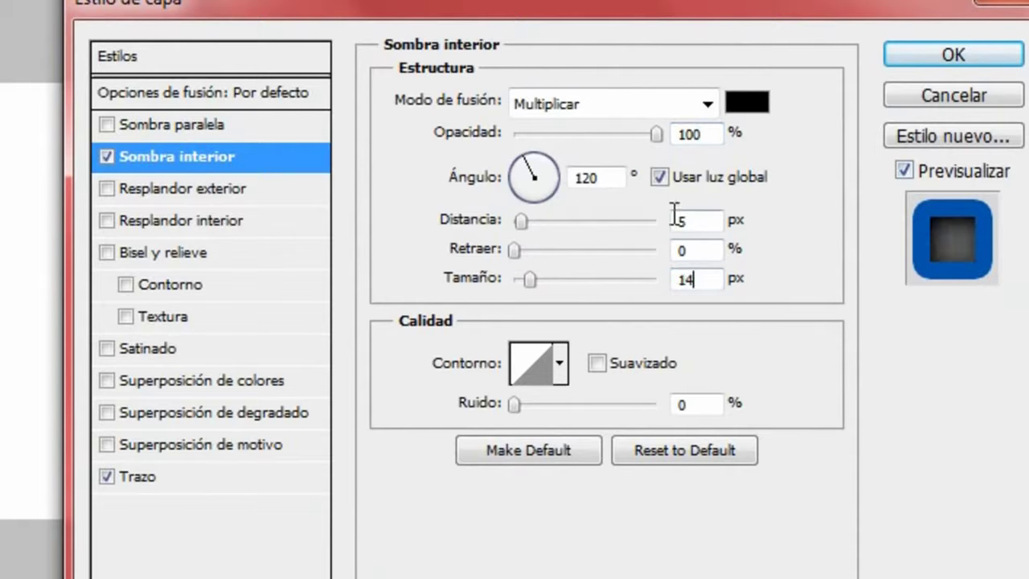
text(10)
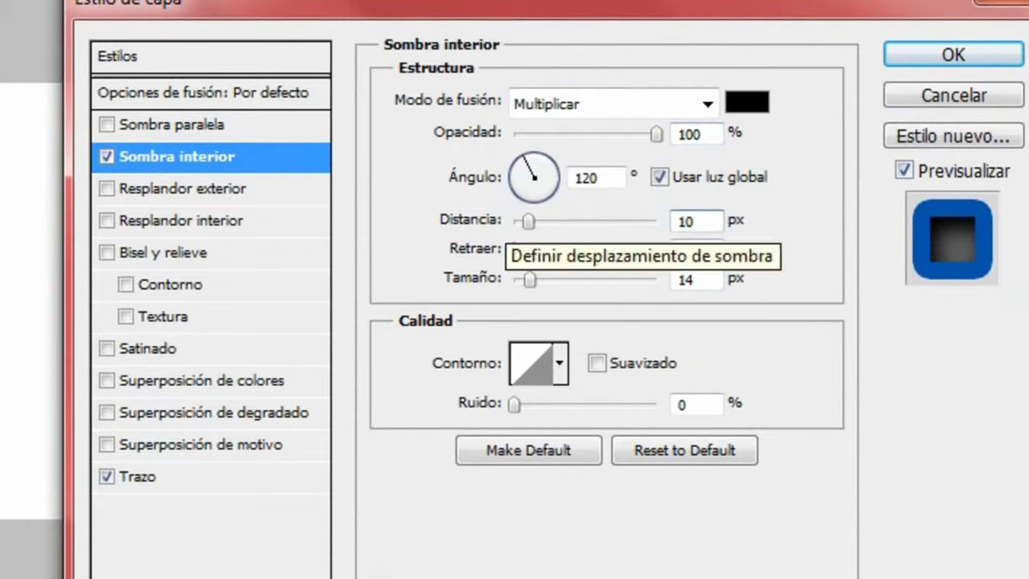
double_click(595, 176)
text(-140)
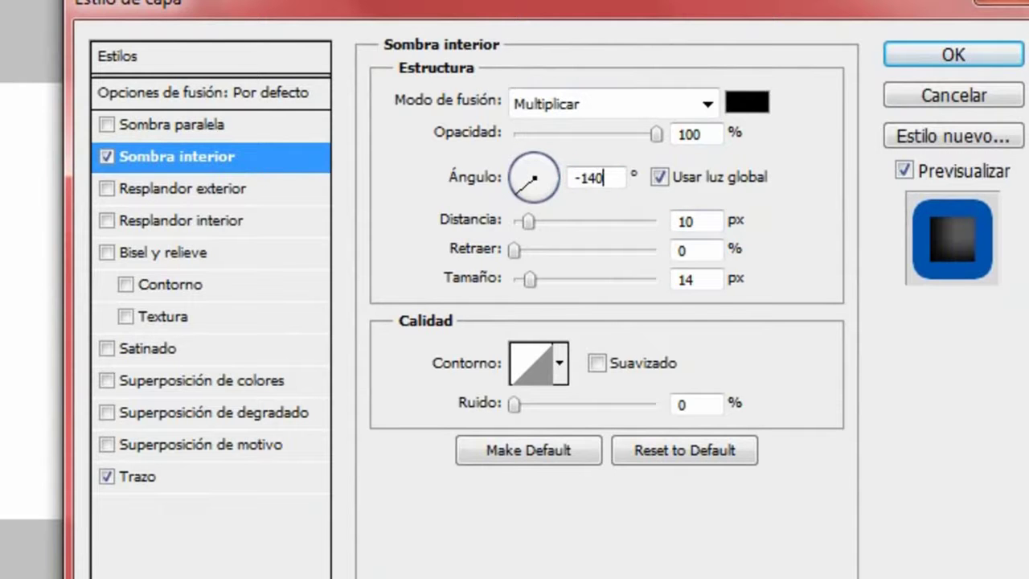
click(598, 364)
Open the inner shadow colour for editing and copy the CLUB shadow code cdcdcd from the Notepad notes
click(747, 103)
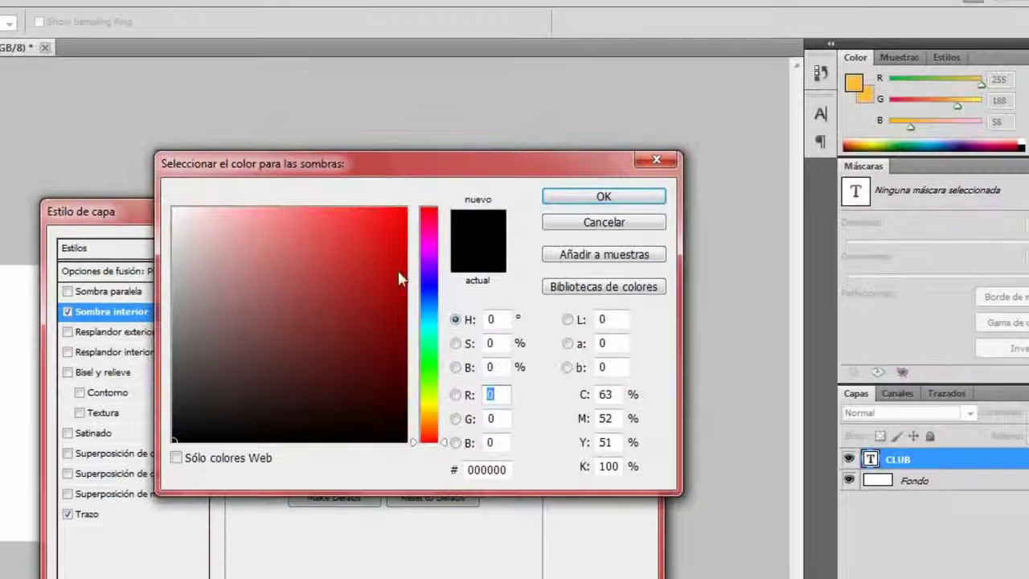
drag(352, 173, 389, 178)
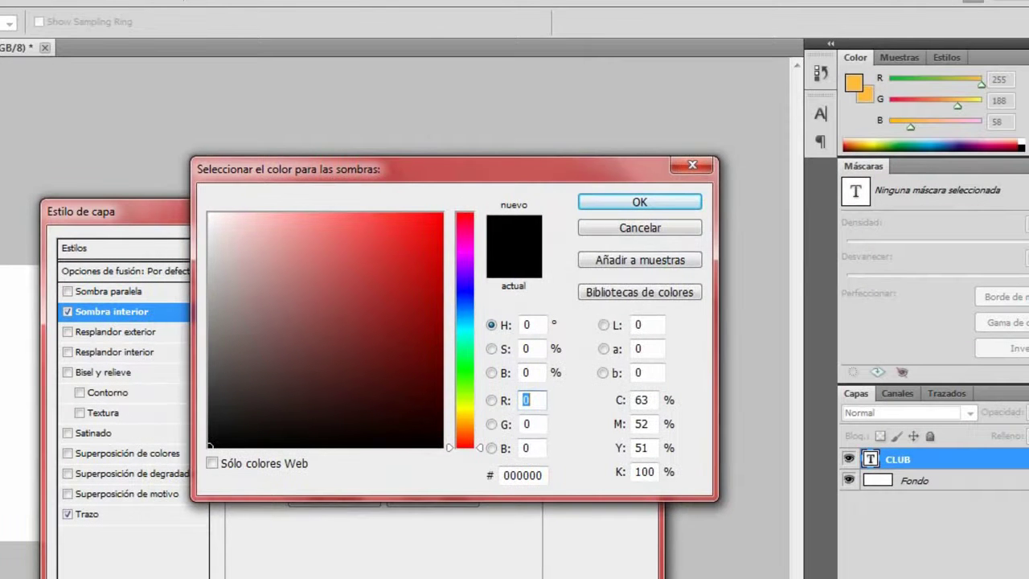
key(alt+Tab)
click(673, 216)
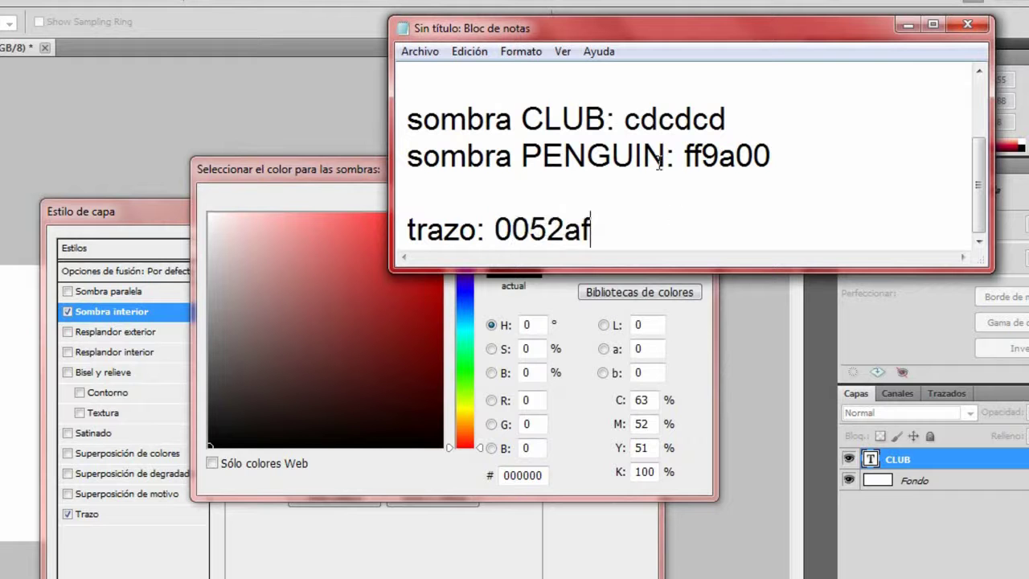
drag(627, 119, 758, 123)
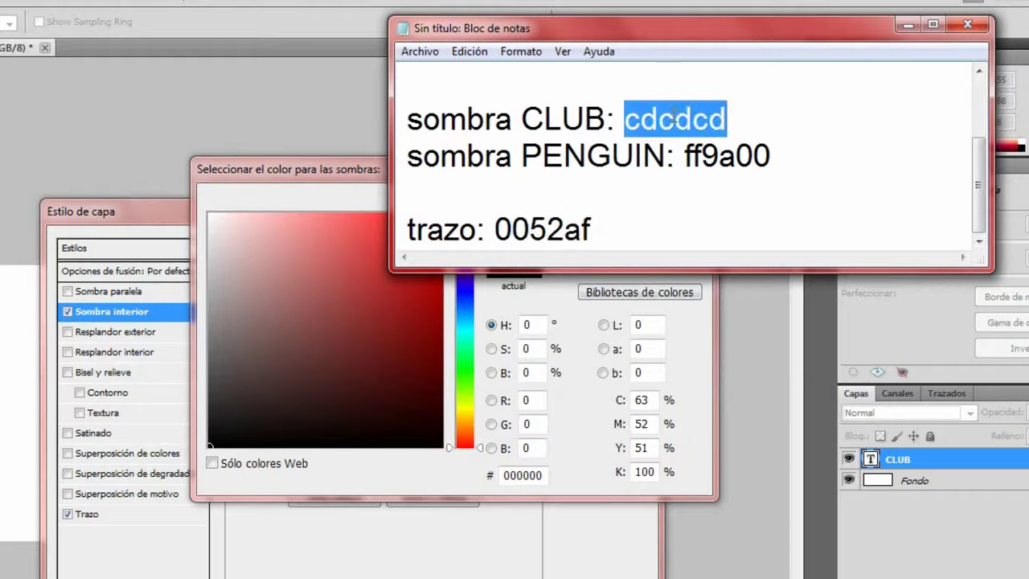
right_click(679, 119)
click(746, 174)
click(906, 29)
Set the inner shadow colour to cdcdcd, apply the layer style, and collapse the CLUB layer's effects list
key(ctrl+v)
click(522, 474)
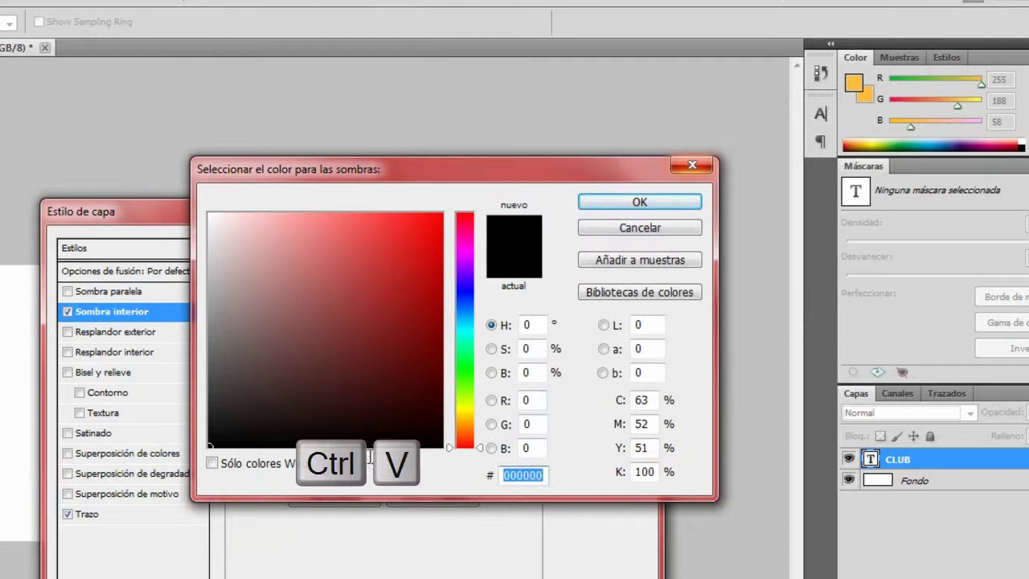
key(ctrl+v)
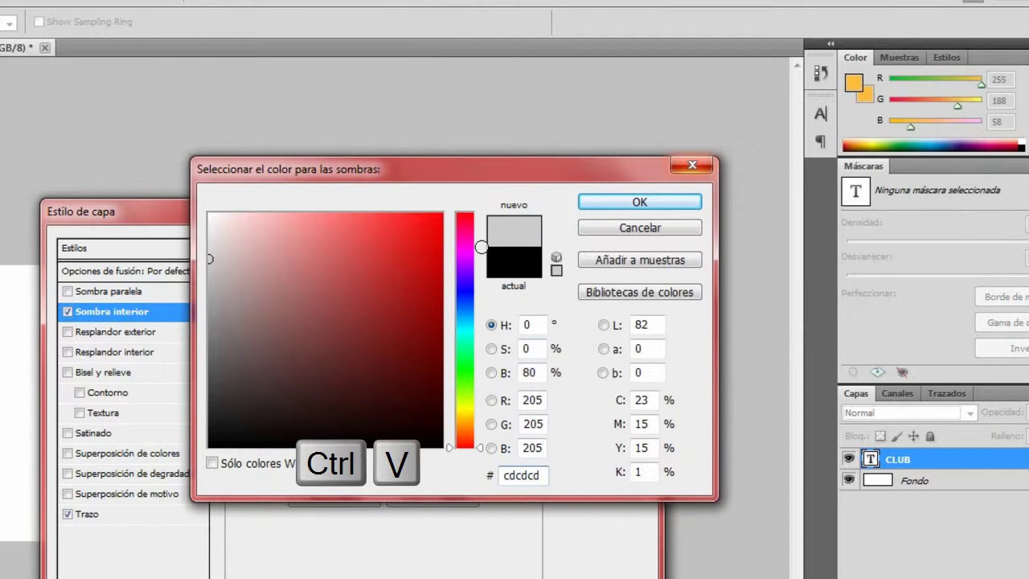
click(614, 205)
drag(356, 217, 402, 224)
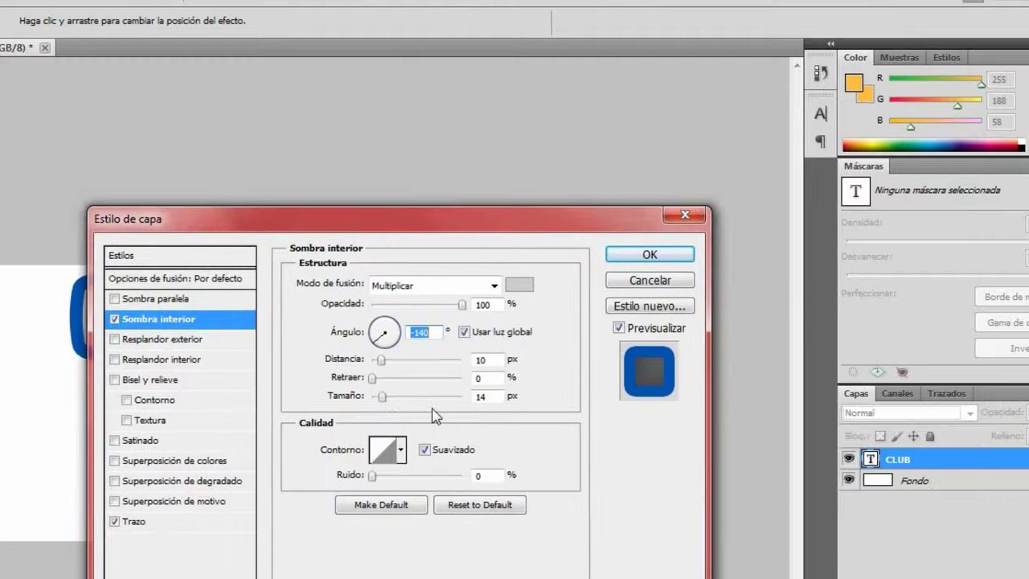
click(650, 255)
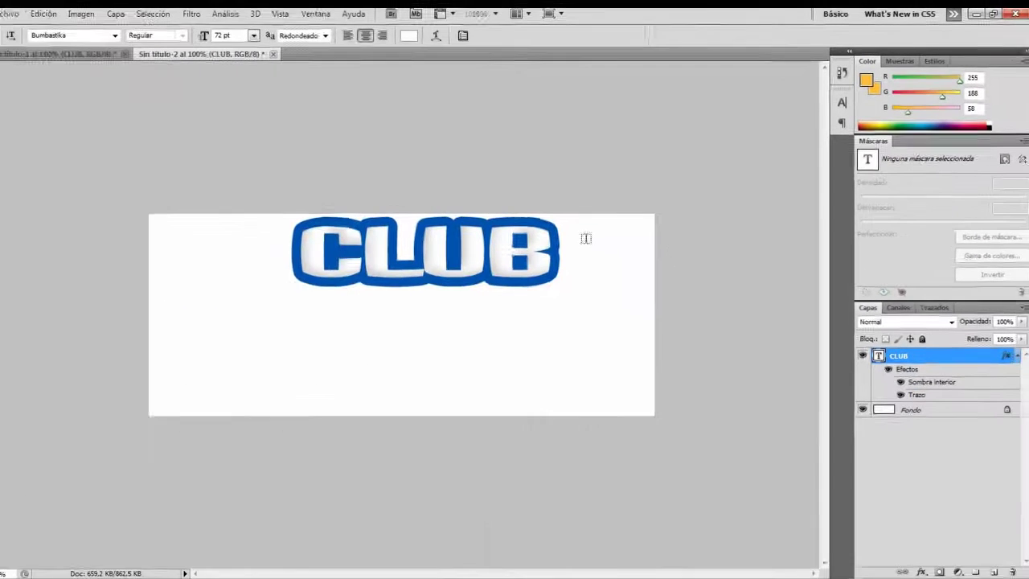
click(1011, 348)
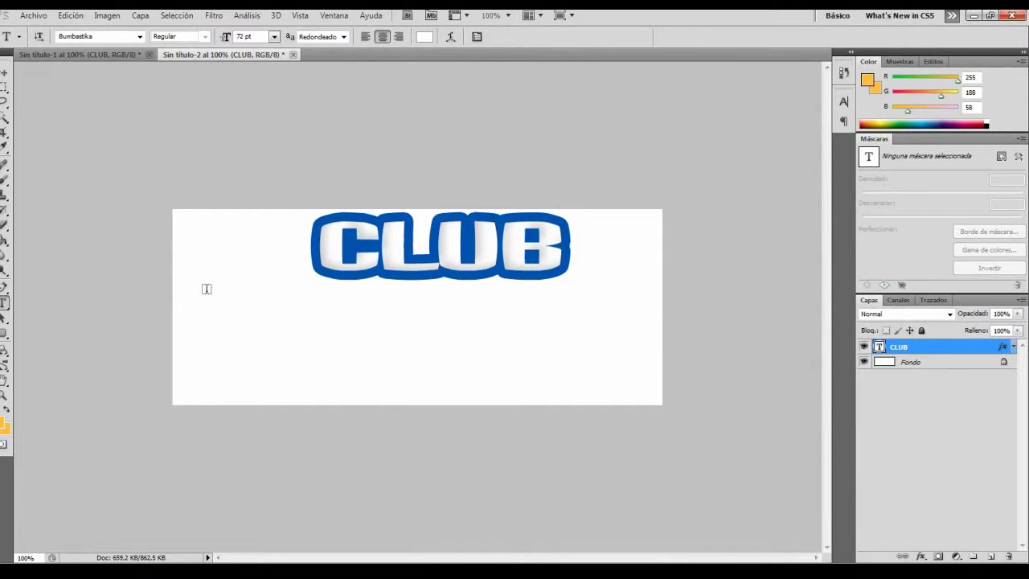
Draw a wide text box below CLUB, open its text colour for editing, and copy the PENGUIN code ffbc3a from the Notepad notes
drag(547, 351, 656, 375)
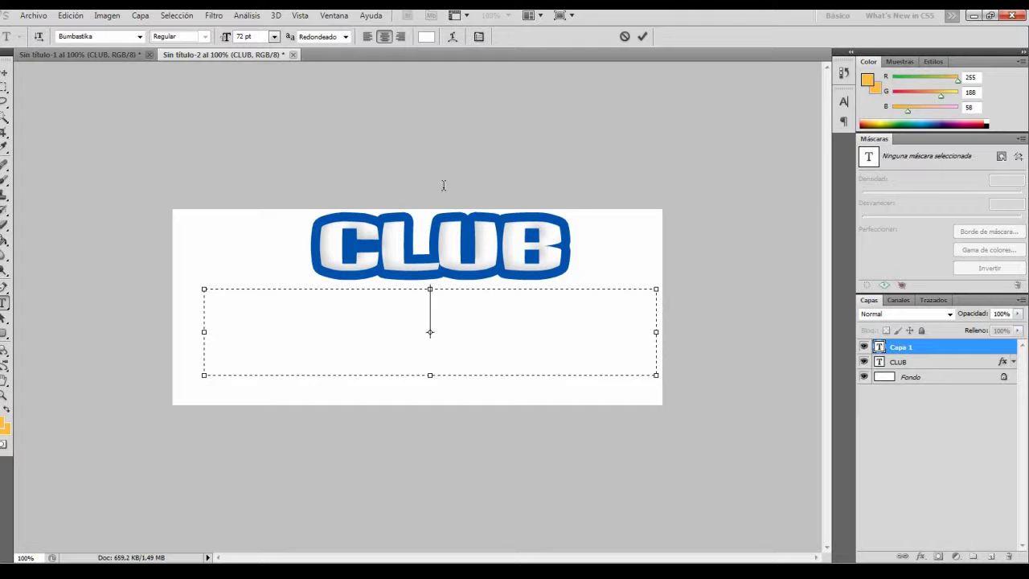
click(426, 37)
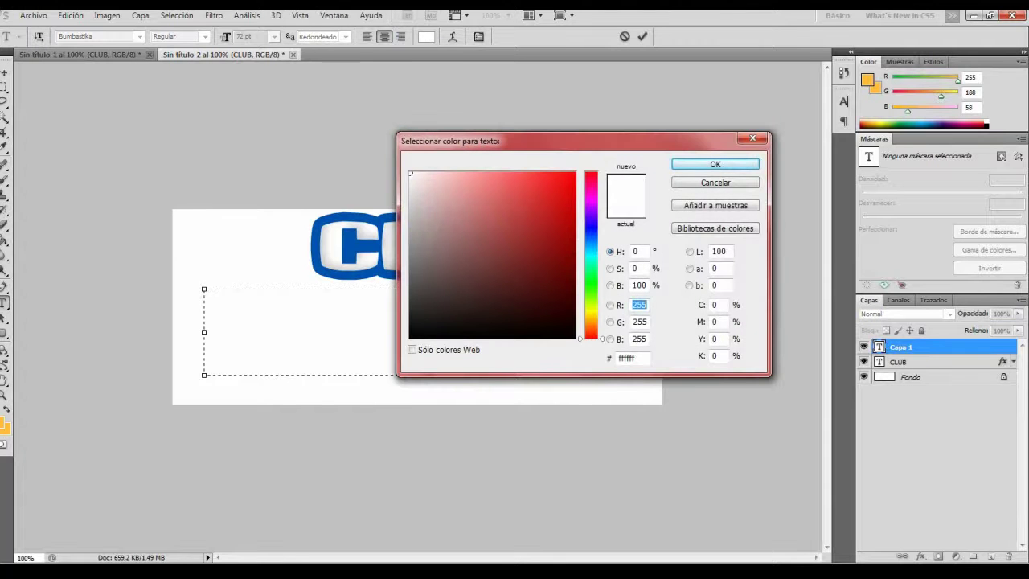
key(alt+Tab)
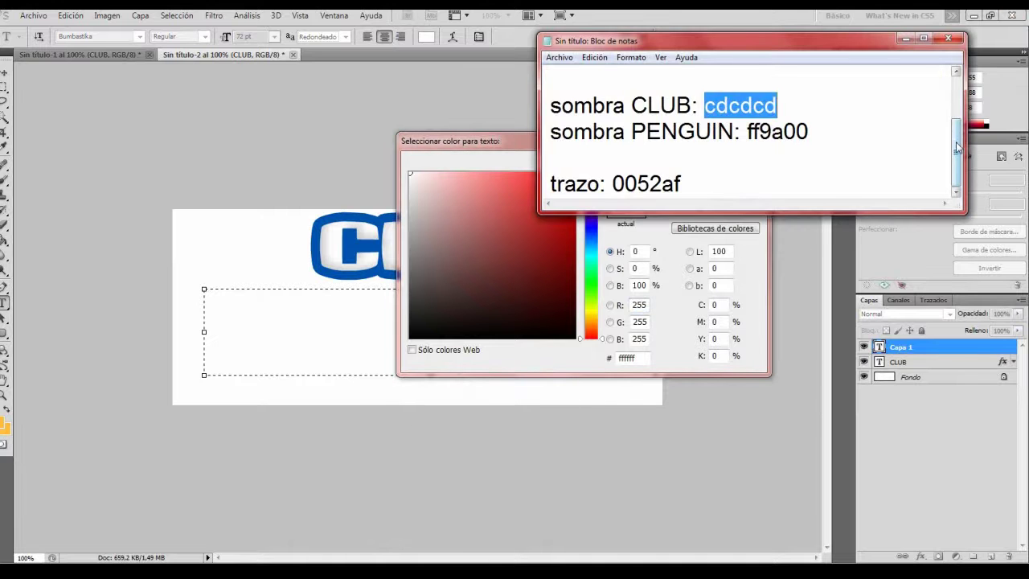
scroll(957, 71, up, 1)
click(823, 125)
drag(722, 105, 803, 107)
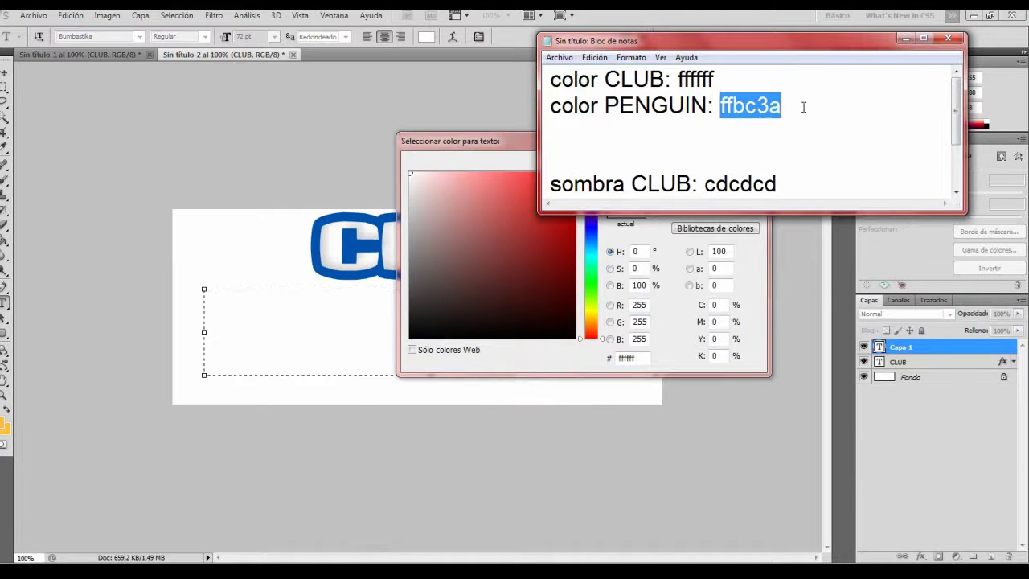
right_click(739, 106)
click(792, 147)
click(904, 37)
Set the new text's colour to ffbc3a and accept it
click(626, 358)
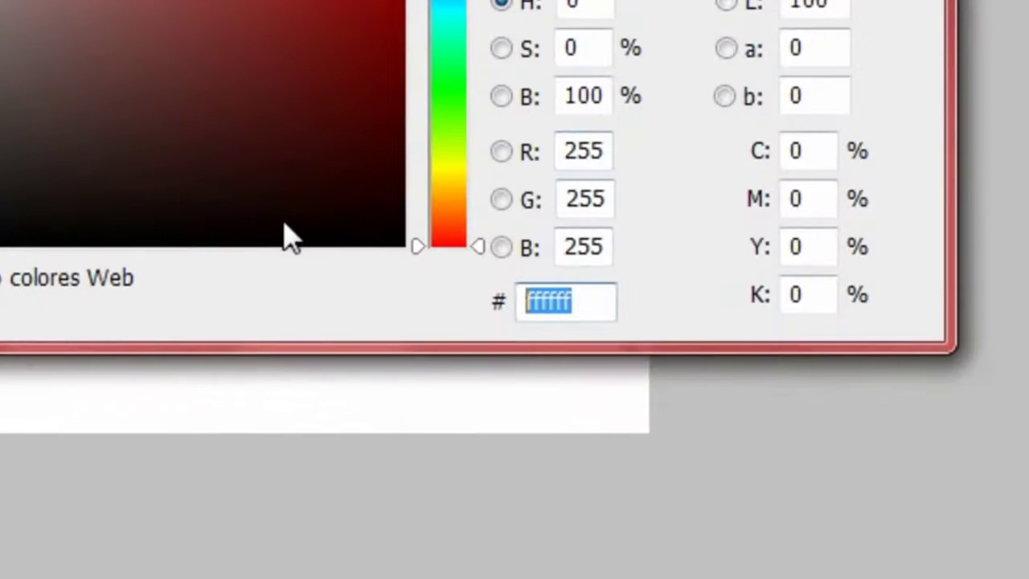
key(ctrl+v)
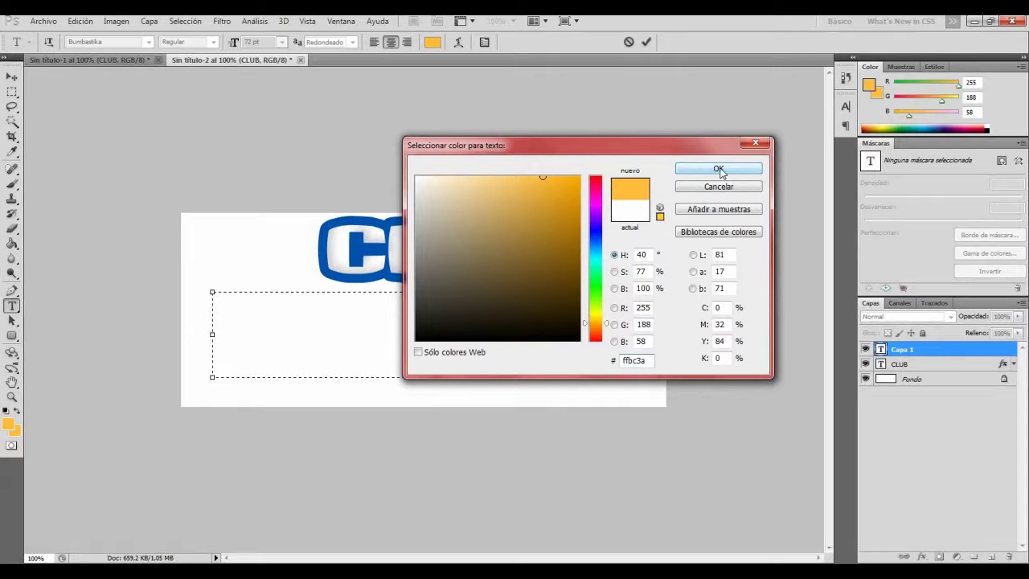
click(719, 169)
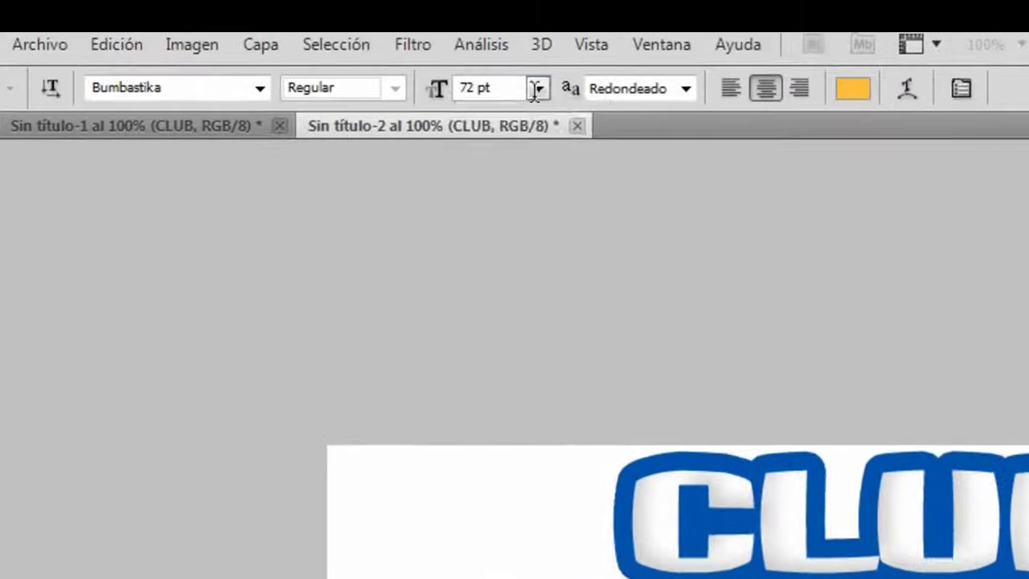
Set the font size to 60 pt, enter PENGUIN in the text box below CLUB, and commit the text
click(281, 42)
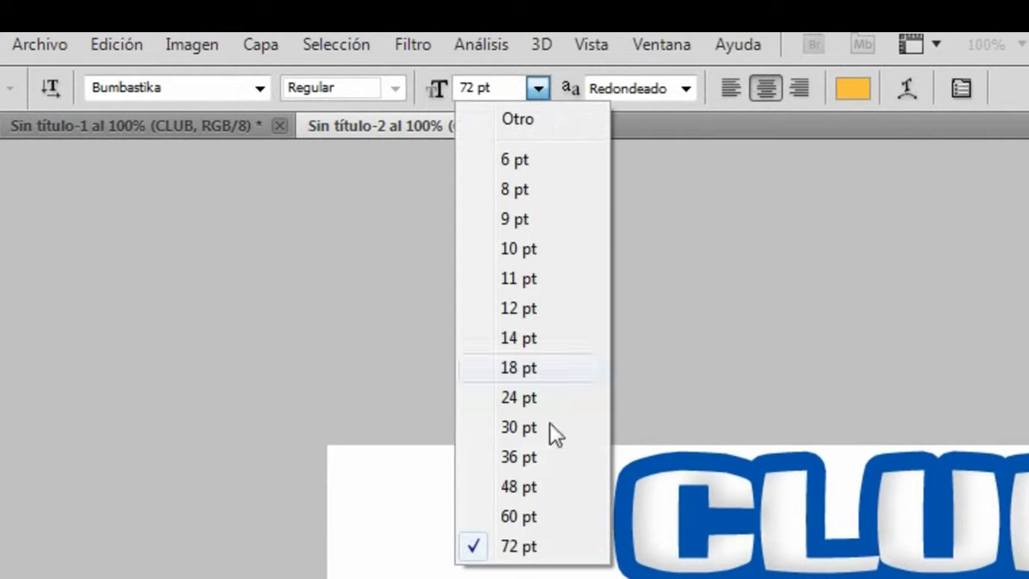
click(519, 517)
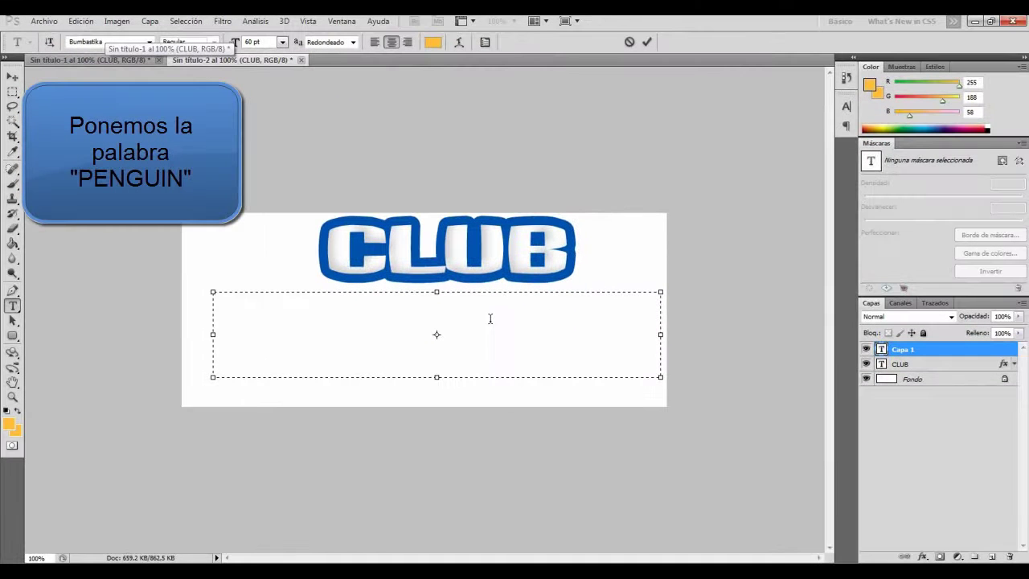
text(PENGUIN)
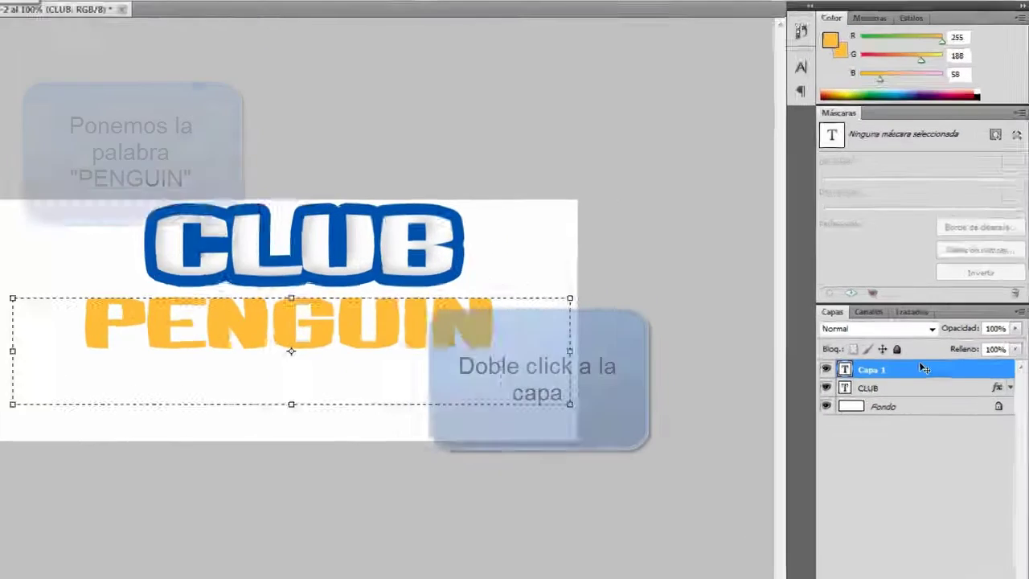
click(965, 351)
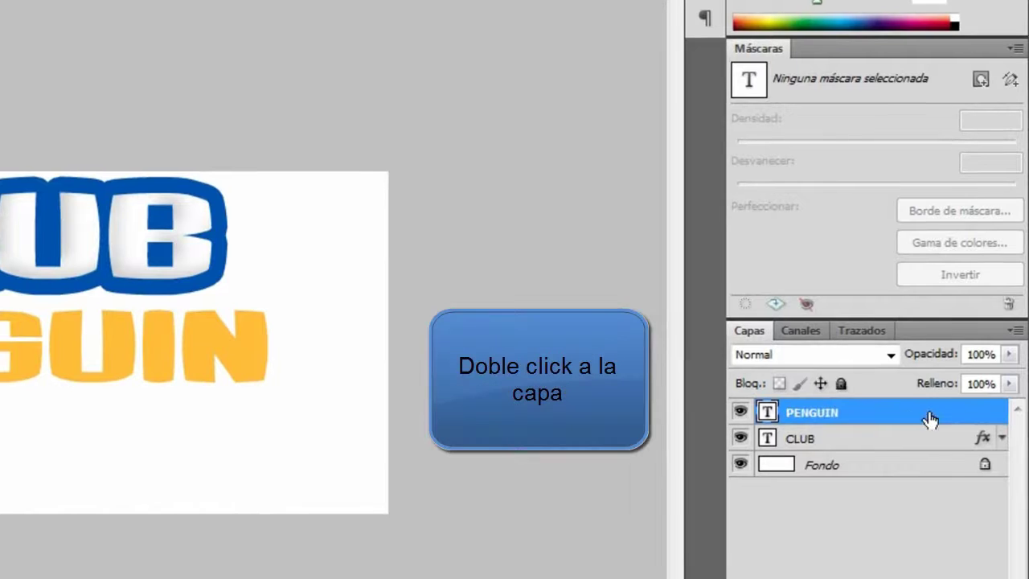
Enable a stroke and an inner shadow with 100% opacity in the PENGUIN layer's style
double_click(930, 416)
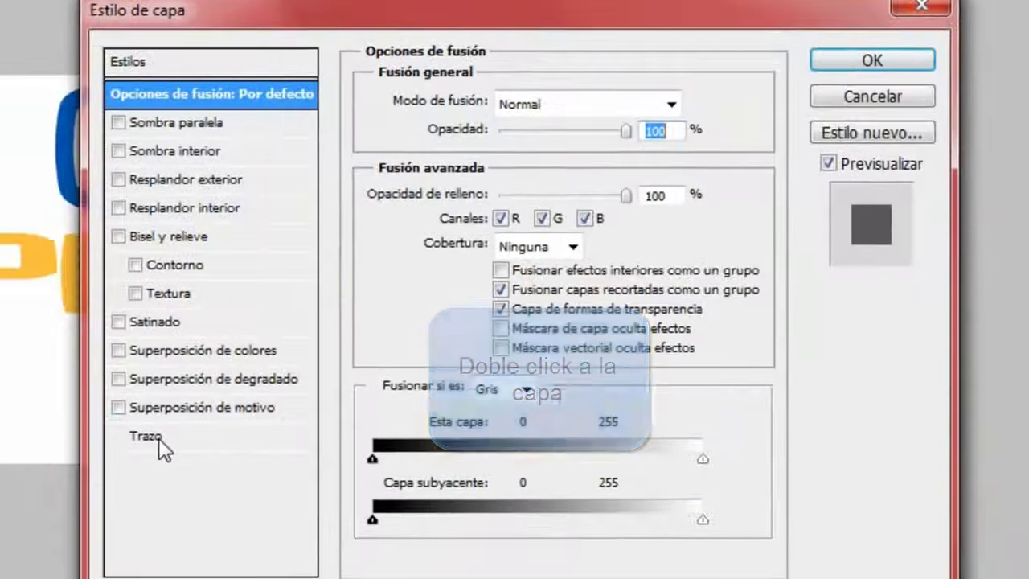
click(158, 437)
click(190, 149)
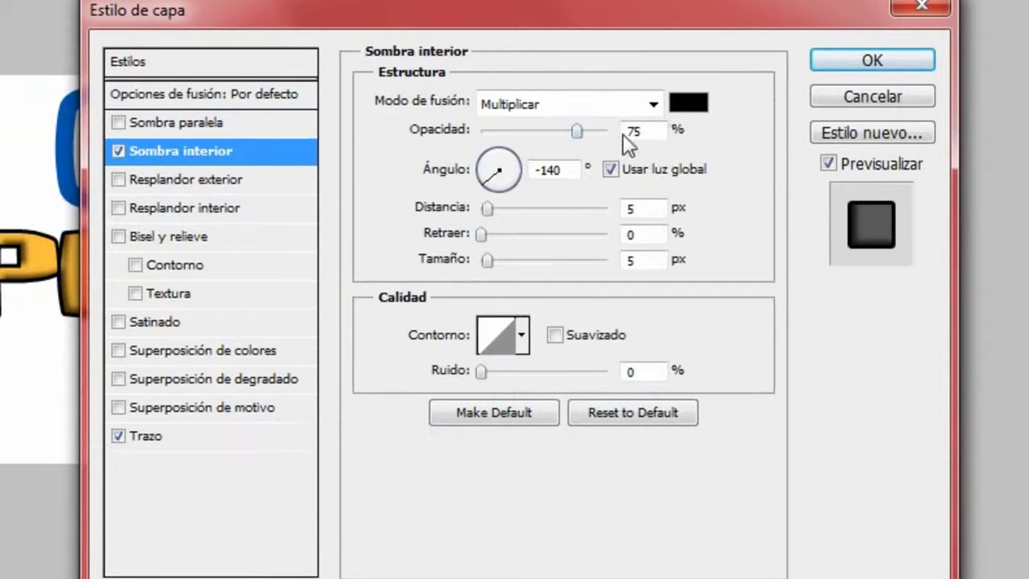
drag(574, 131, 621, 133)
Open the inner shadow colour for editing and copy the PENGUIN shadow code ff9a00 from the Notepad notes
click(693, 103)
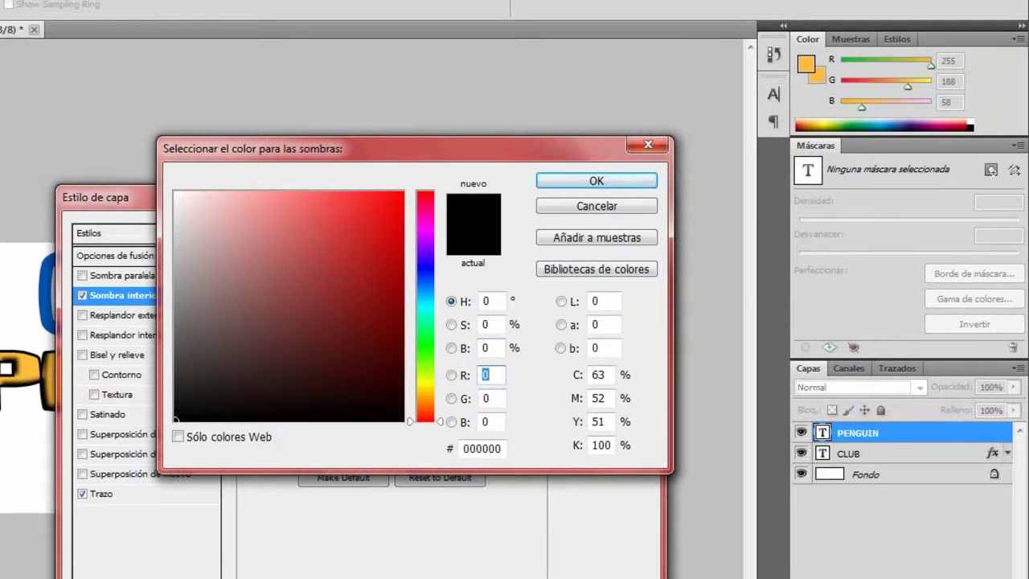
key(alt+Tab)
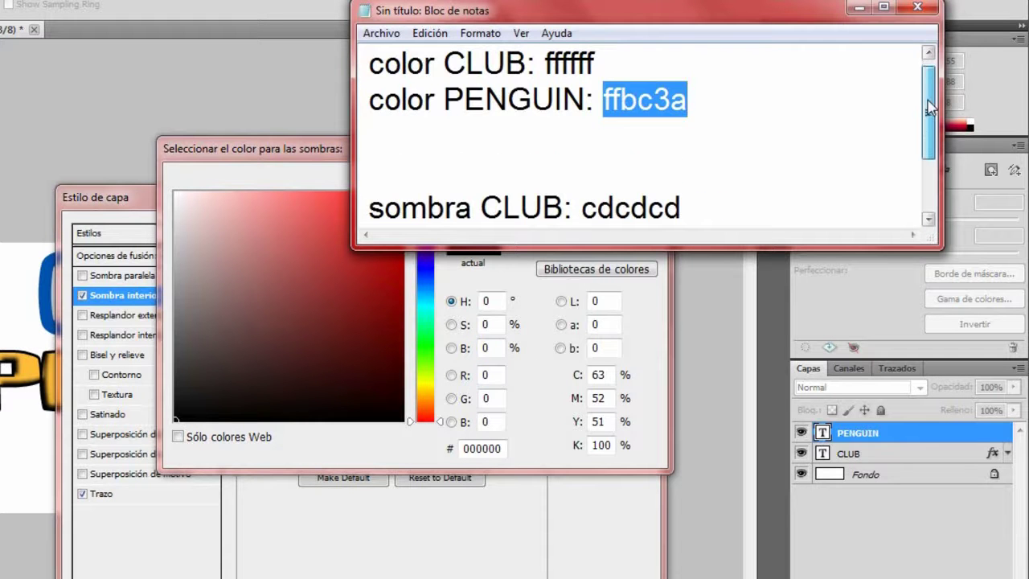
drag(931, 97, 930, 117)
drag(641, 209, 725, 209)
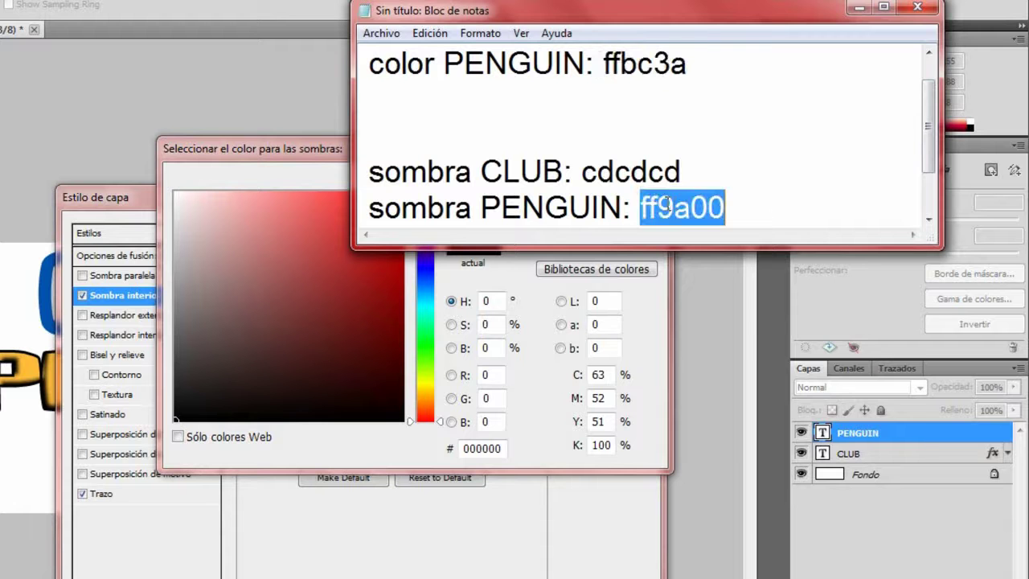
right_click(667, 210)
click(729, 264)
click(859, 7)
Set the PENGUIN inner shadow colour to ff9a00
click(481, 449)
key(ctrl+v)
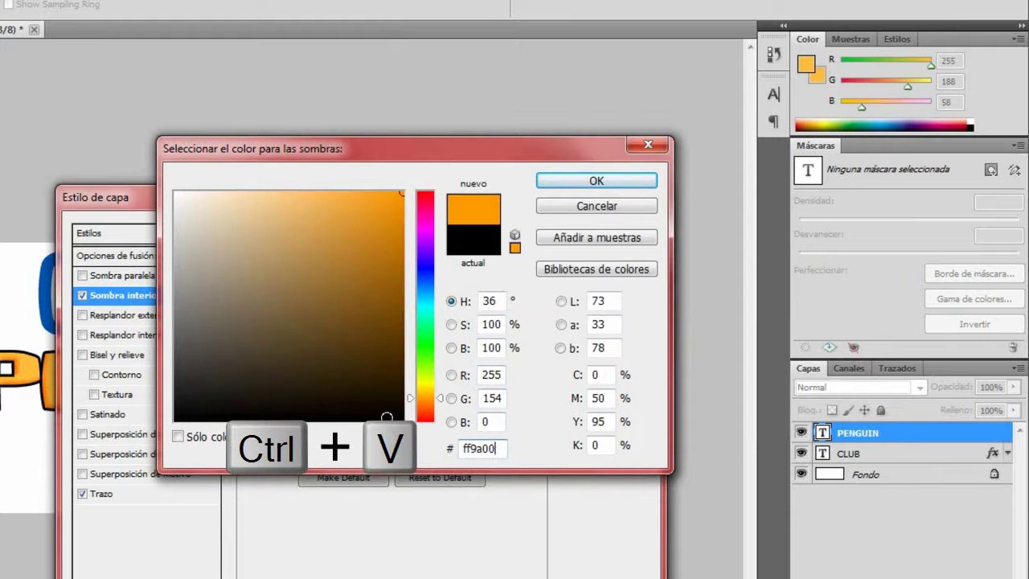
key(Return)
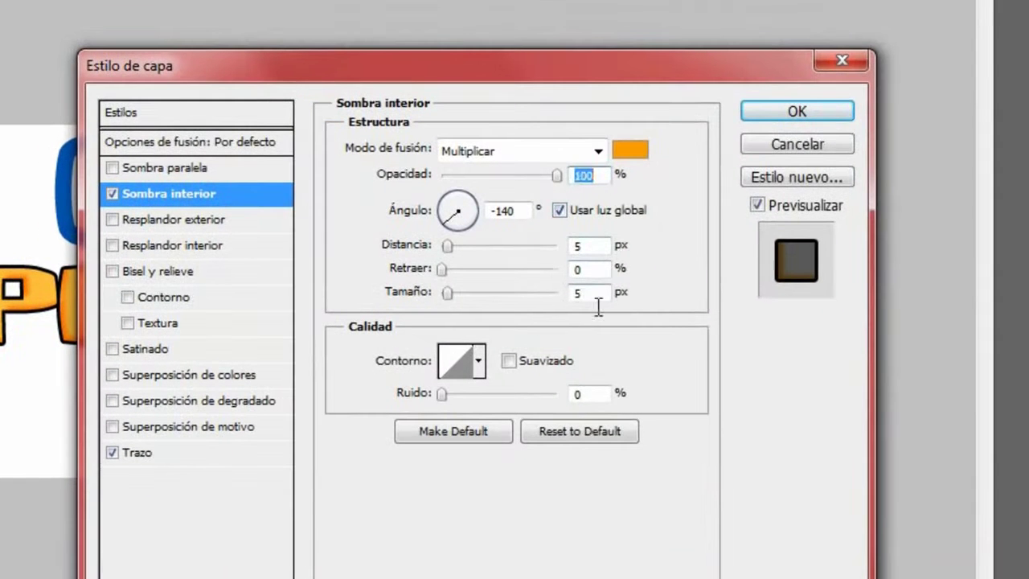
Set the inner shadow's size to 14 px and distance to 10 px, and turn on anti-aliasing for its contour
click(597, 299)
text(14)
click(592, 247)
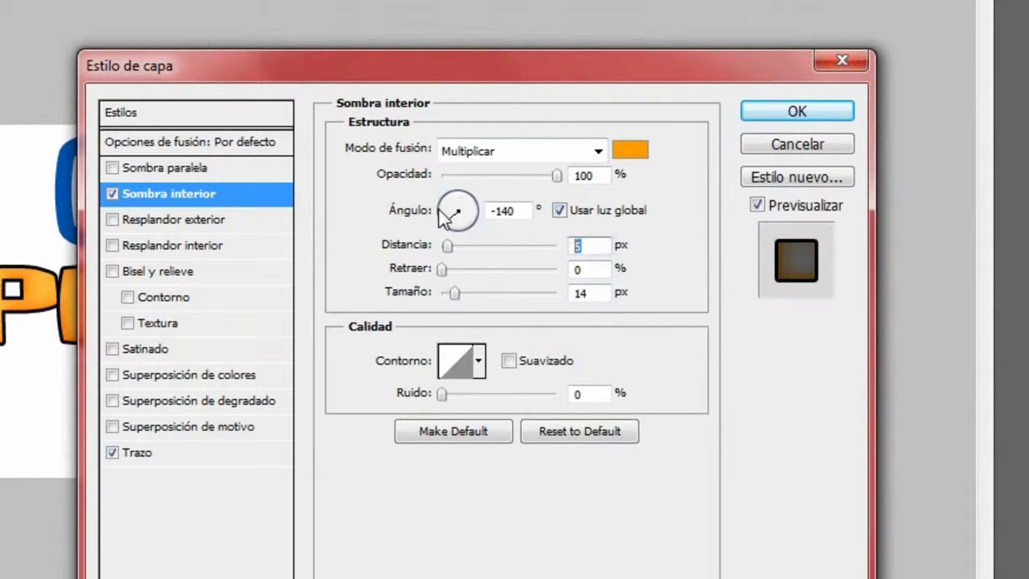
text(10)
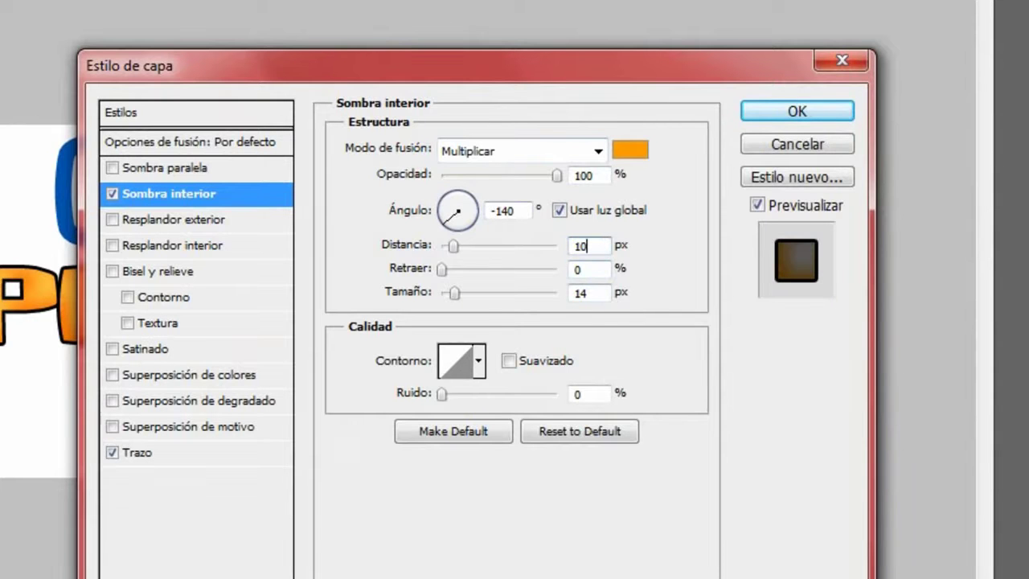
click(511, 363)
Set the PENGUIN stroke's size to 14 px and copy the stroke colour code 0052af from the Notepad notes
click(179, 452)
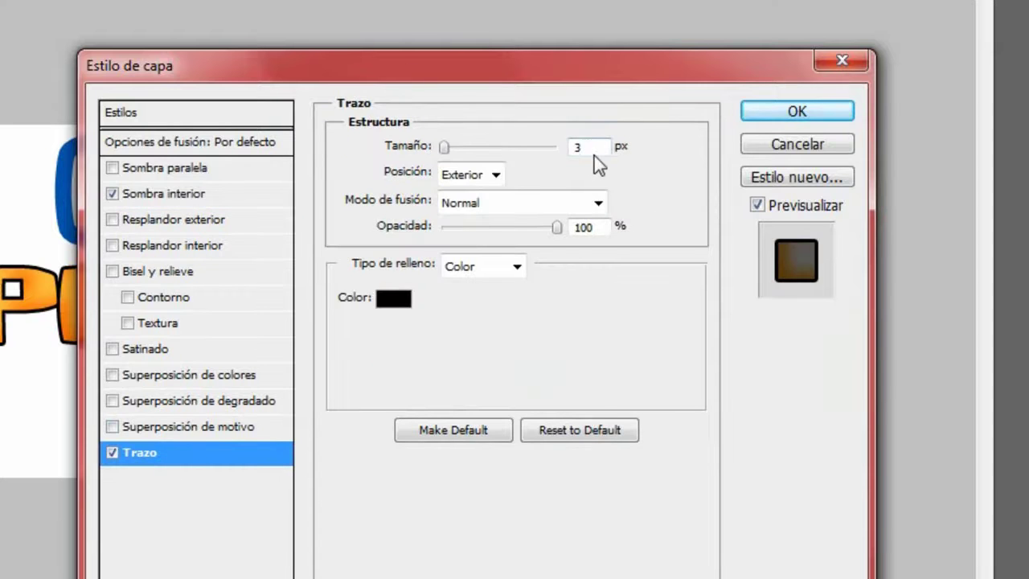
text(14)
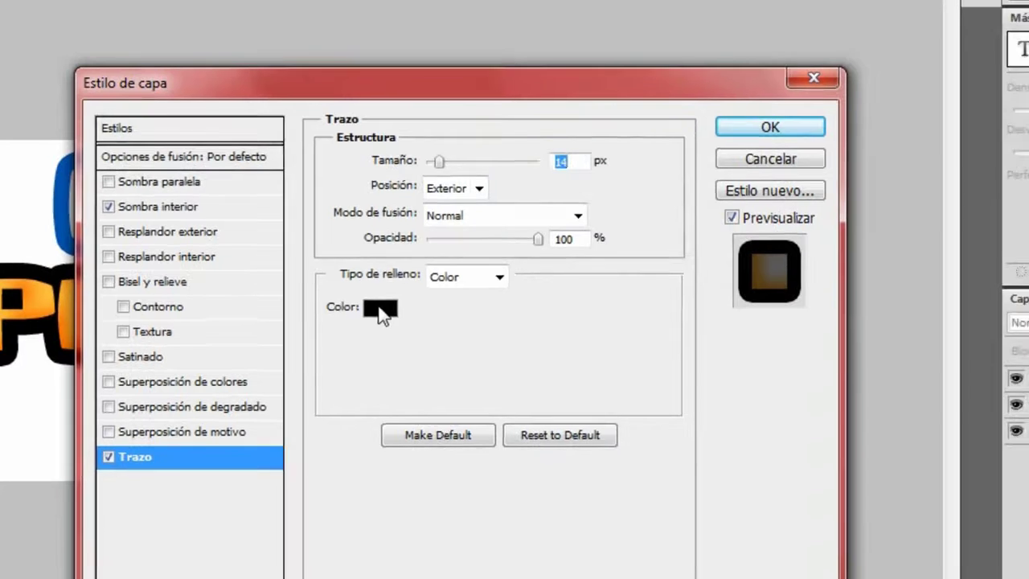
click(394, 299)
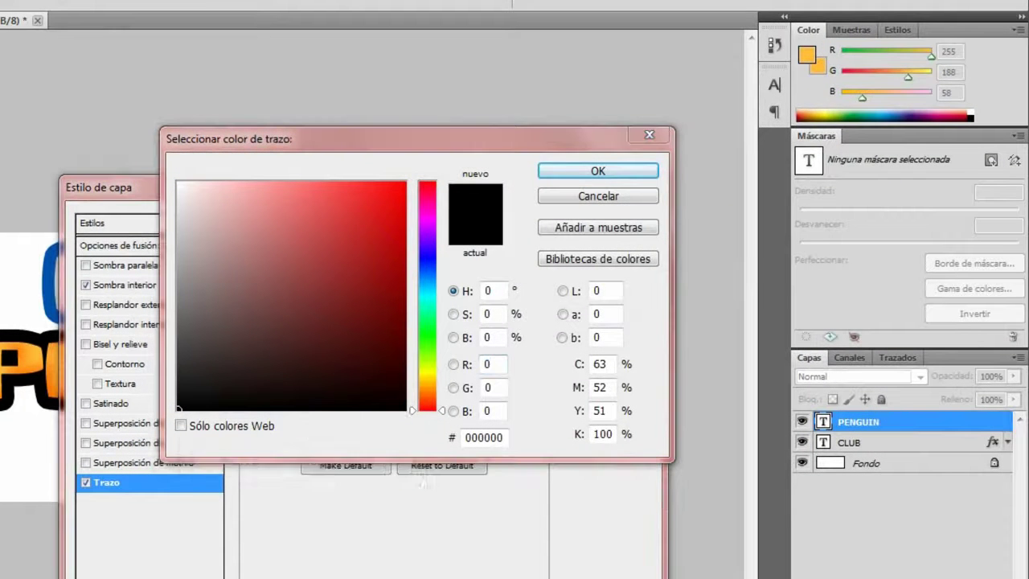
key(alt+Tab)
click(853, 172)
scroll(853, 171, down, 1)
drag(656, 210, 455, 198)
right_click(494, 191)
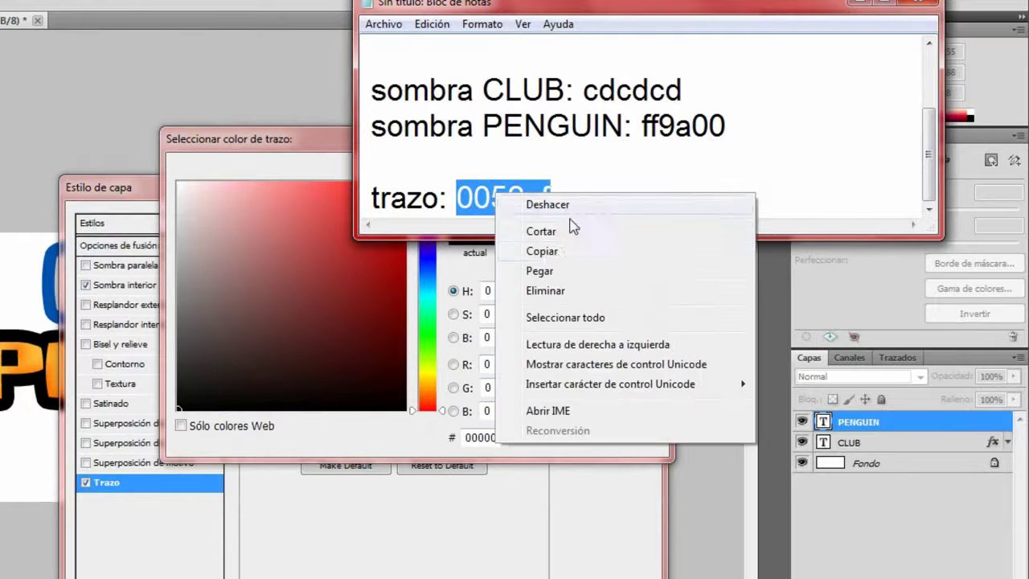
click(552, 246)
click(859, 2)
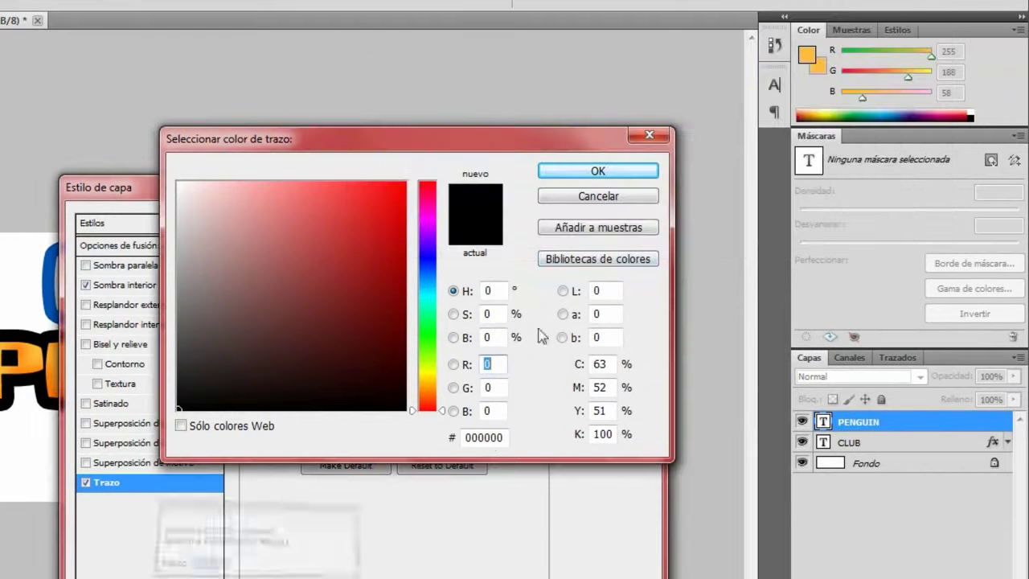
Set the stroke colour to 0052af, apply the layer style, and collapse the PENGUIN layer's effects list
double_click(487, 438)
key(ctrl+v)
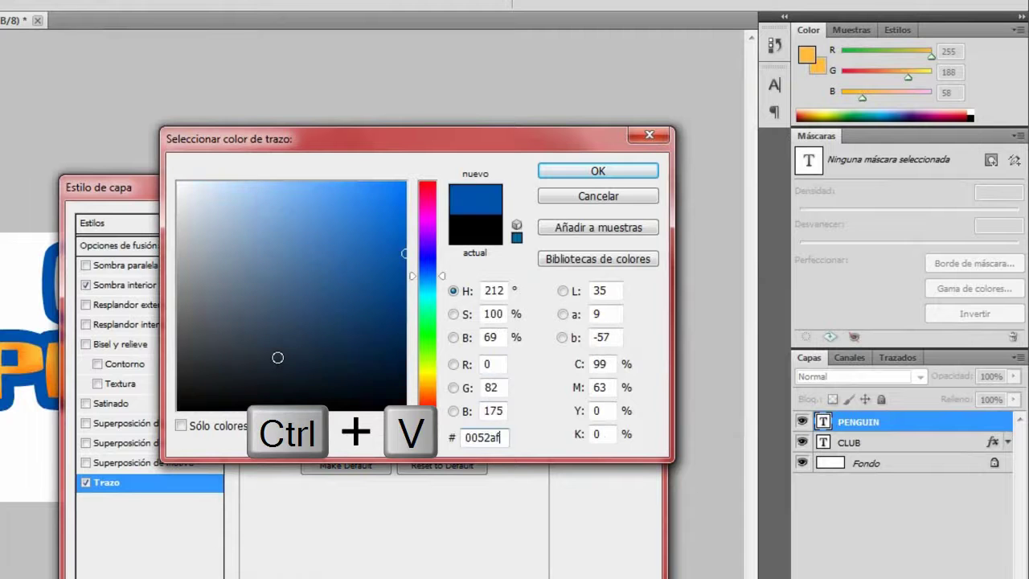
click(591, 170)
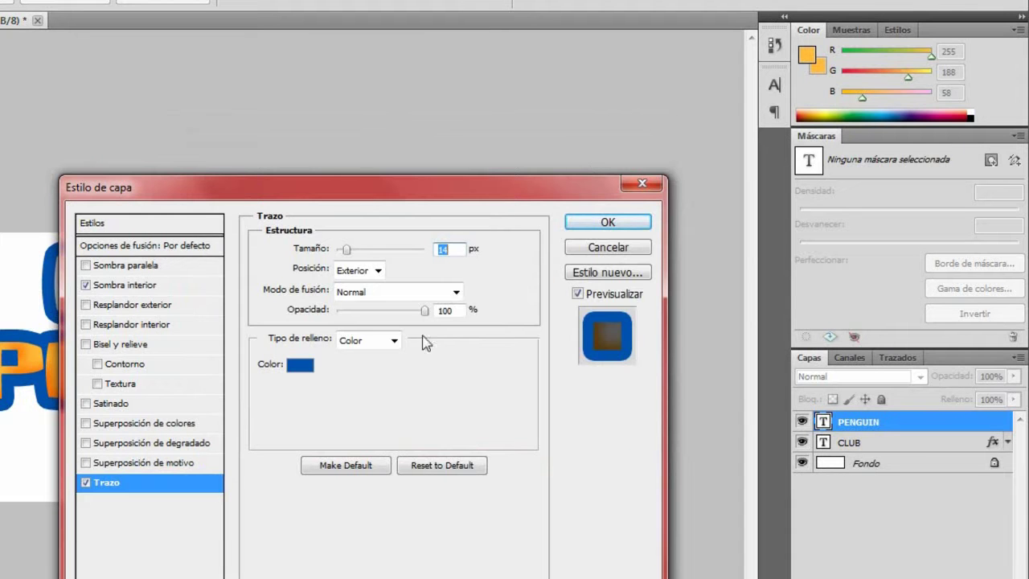
drag(368, 205, 331, 205)
click(580, 231)
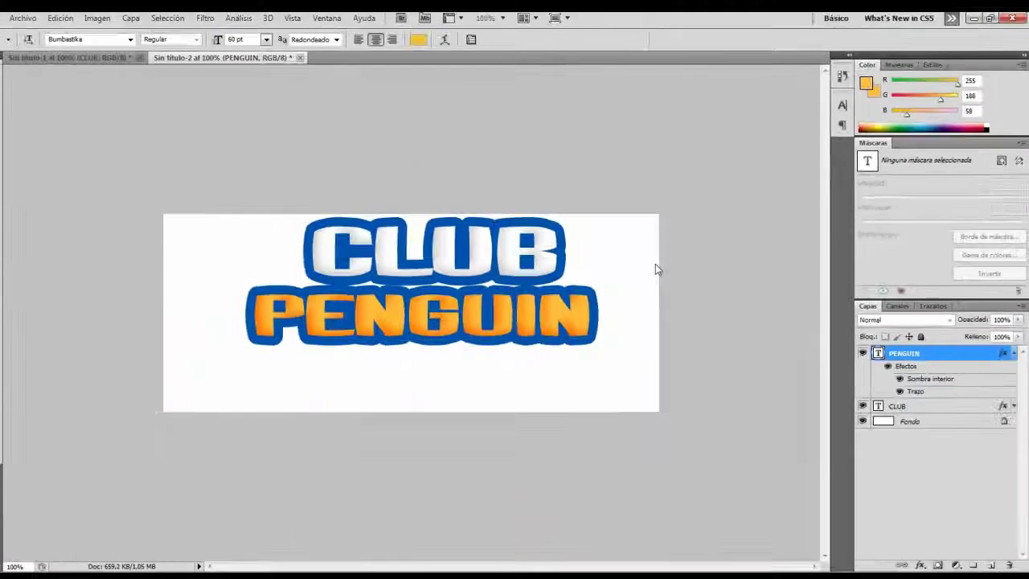
click(1014, 350)
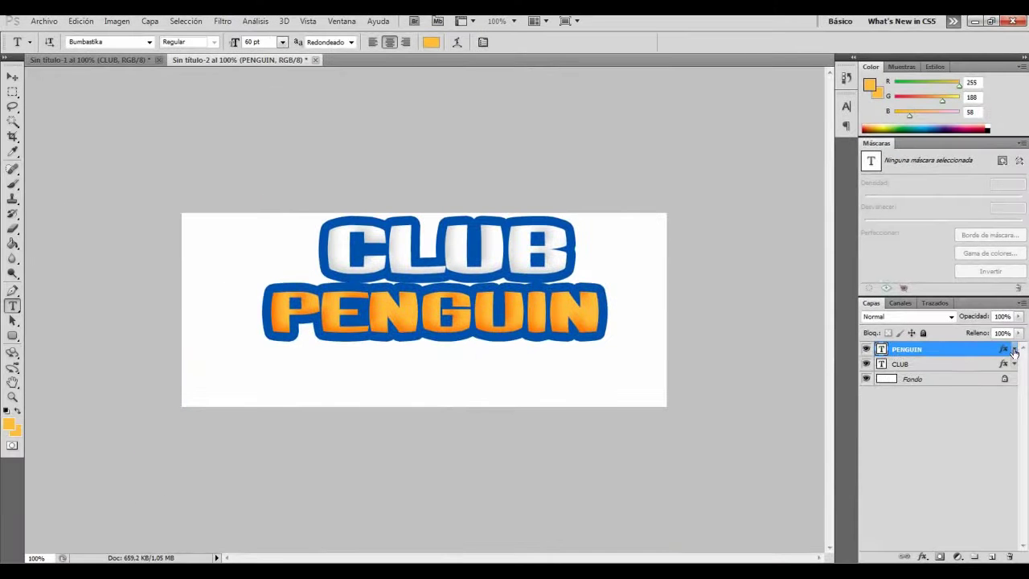
Move PENGUIN slightly right and down to centre it under CLUB, and lower CLUB until their blue strokes meet
click(11, 74)
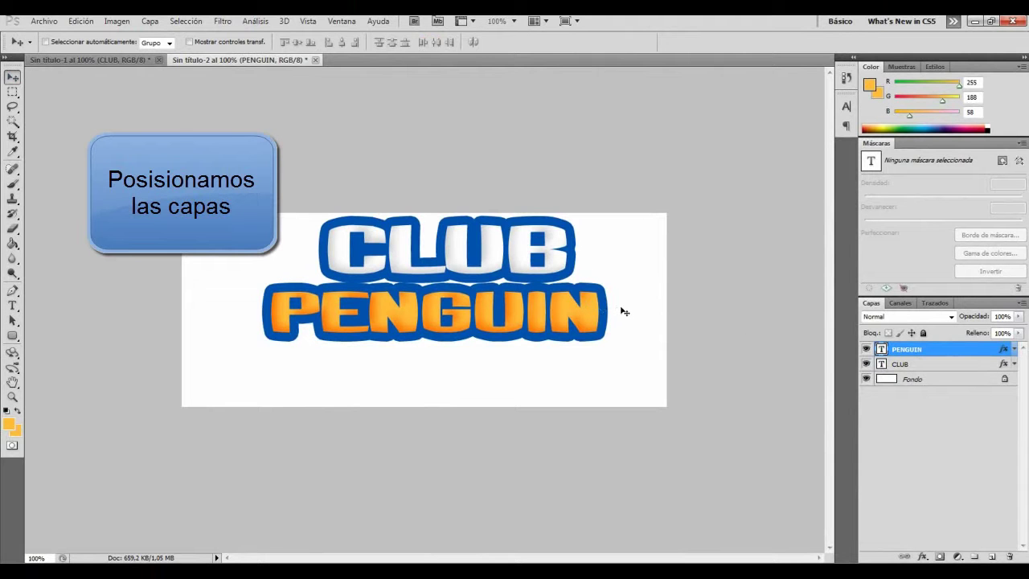
drag(618, 307, 631, 313)
click(921, 364)
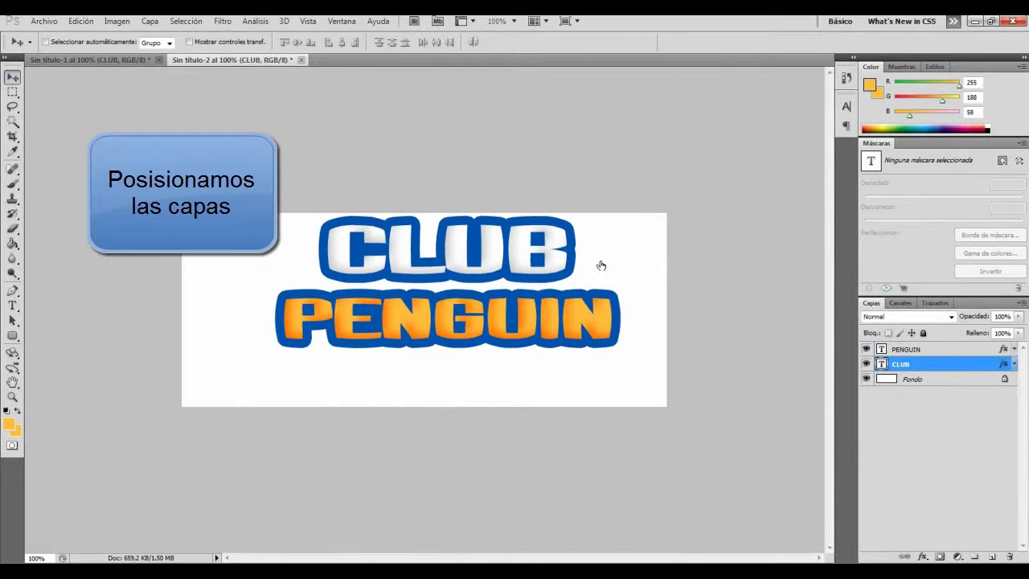
drag(611, 242, 610, 254)
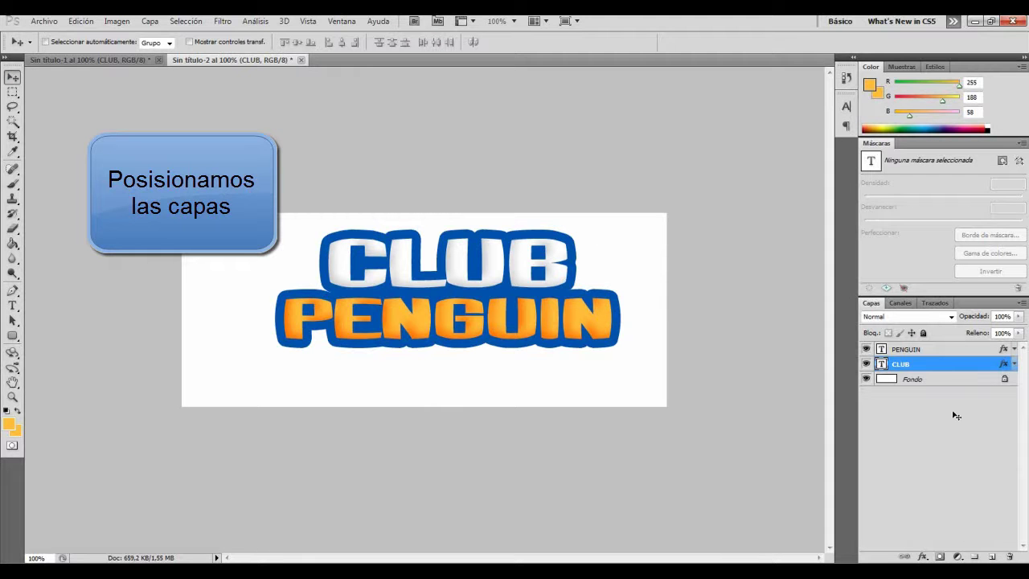
Select the PENGUIN and CLUB layers together and link them
ctrl+click(942, 354)
right_click(939, 363)
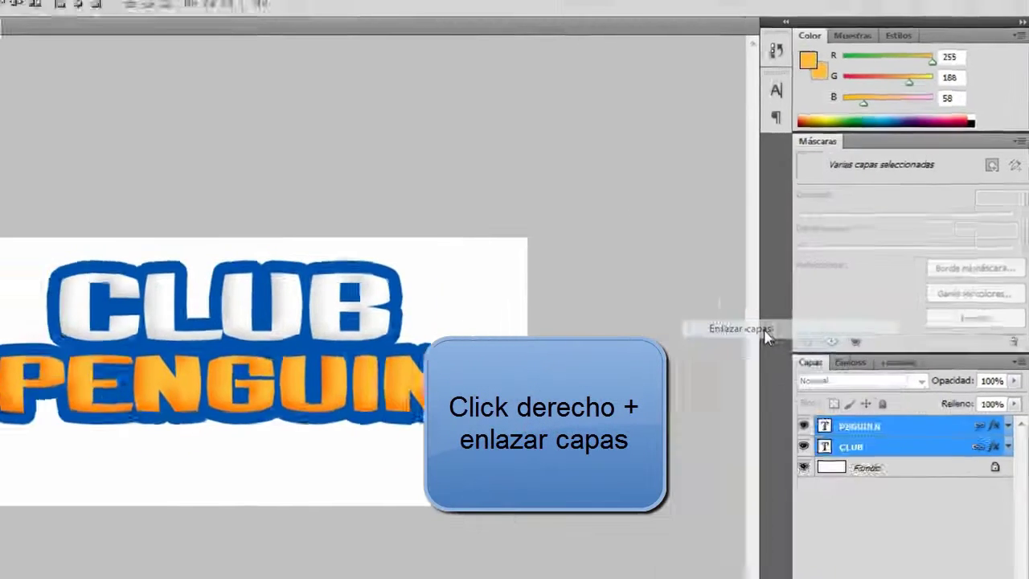
click(756, 355)
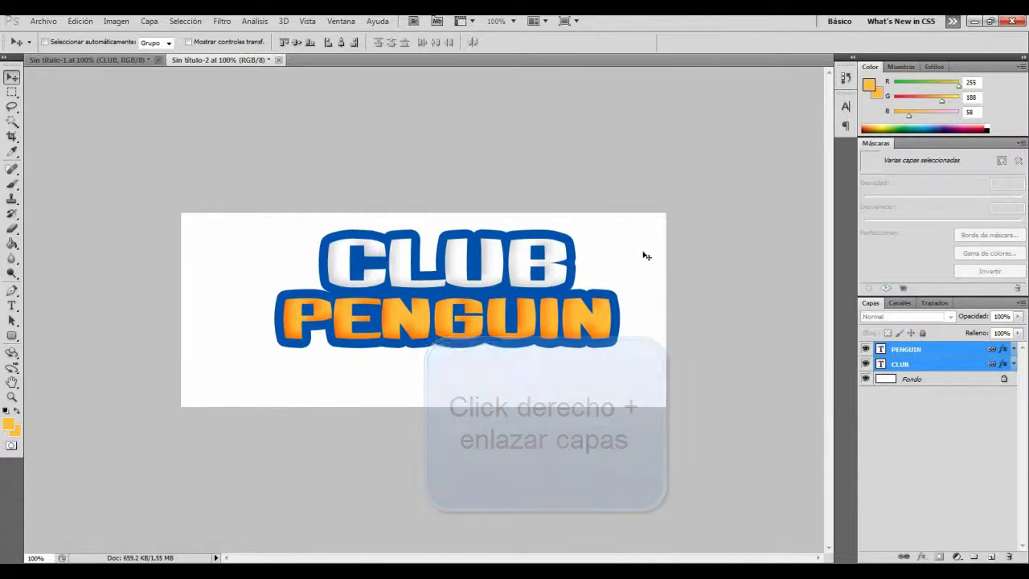